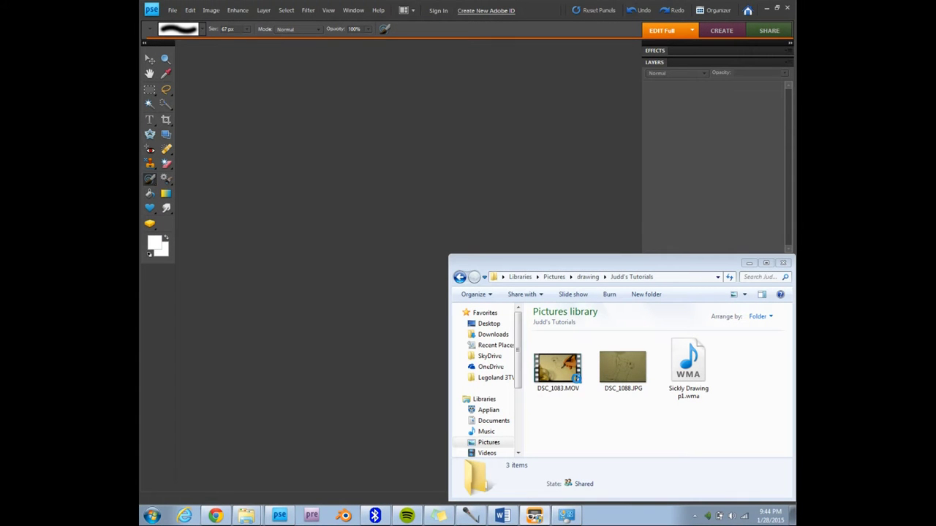
- Open the scanned drawing DSC_1088.JPG from the Pictures library in Photoshop Elements
{"action": "left_click", "coordinate": [627, 362]}
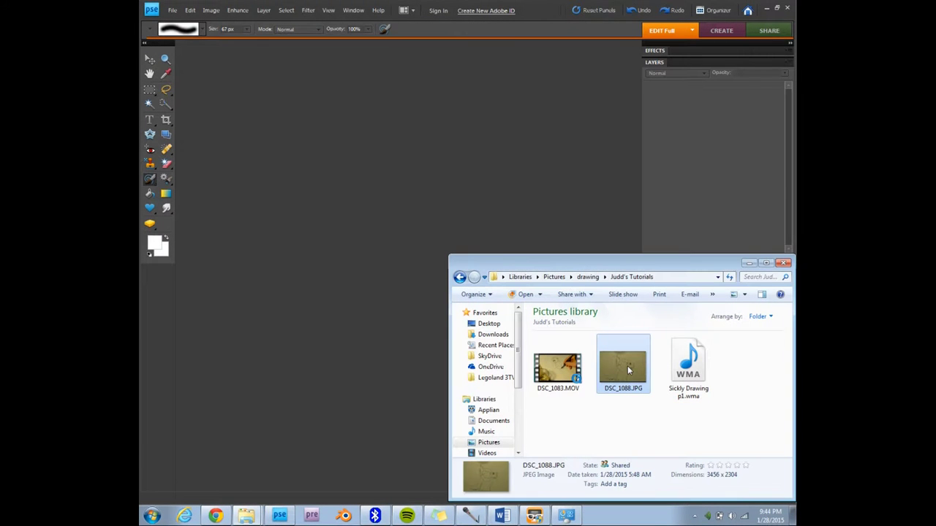
{"action": "right_click", "coordinate": [628, 365]}
{"action": "left_click", "coordinate": [568, 222]}
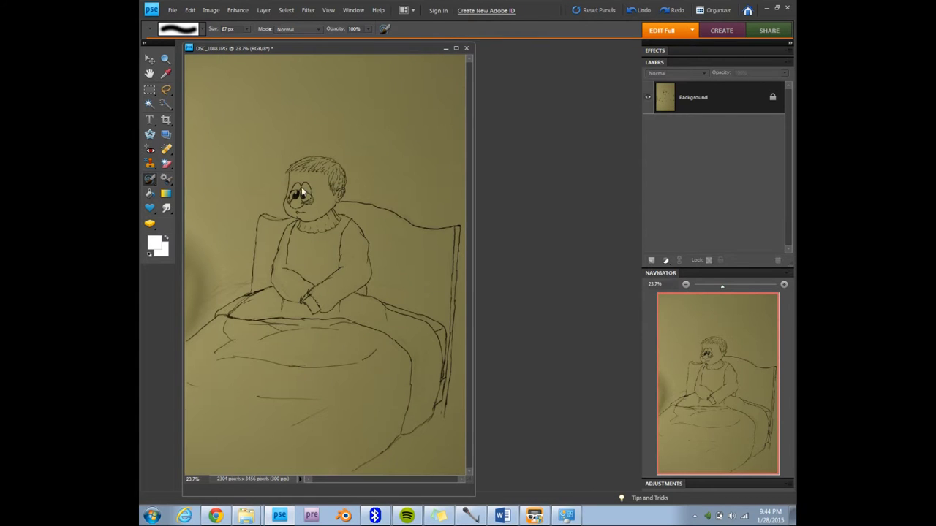
- Apply Levels with input levels about 73, 1.00, 119 to turn the paper yellow and darken the lines
{"action": "left_click", "coordinate": [238, 9]}
{"action": "mouse_move", "coordinate": [266, 95]}
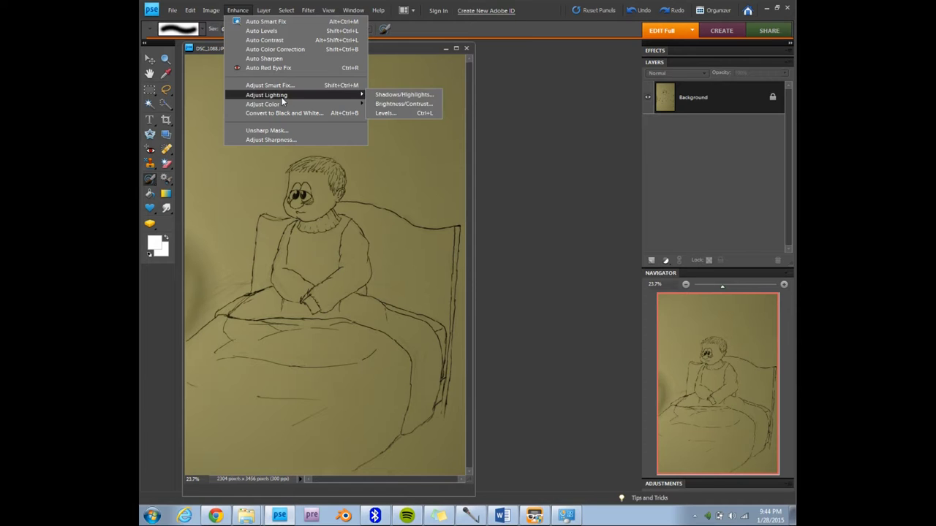
{"action": "left_click", "coordinate": [402, 113]}
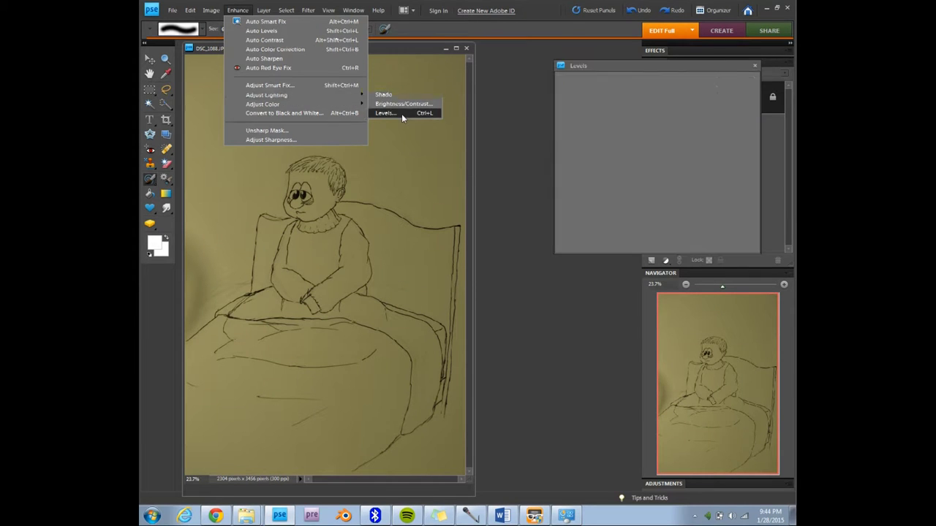
{"action": "mouse_move", "coordinate": [699, 184]}
{"action": "left_mouse_down"}
{"action": "mouse_move", "coordinate": [629, 184]}
{"action": "mouse_move", "coordinate": [631, 195]}
{"action": "left_mouse_up"}
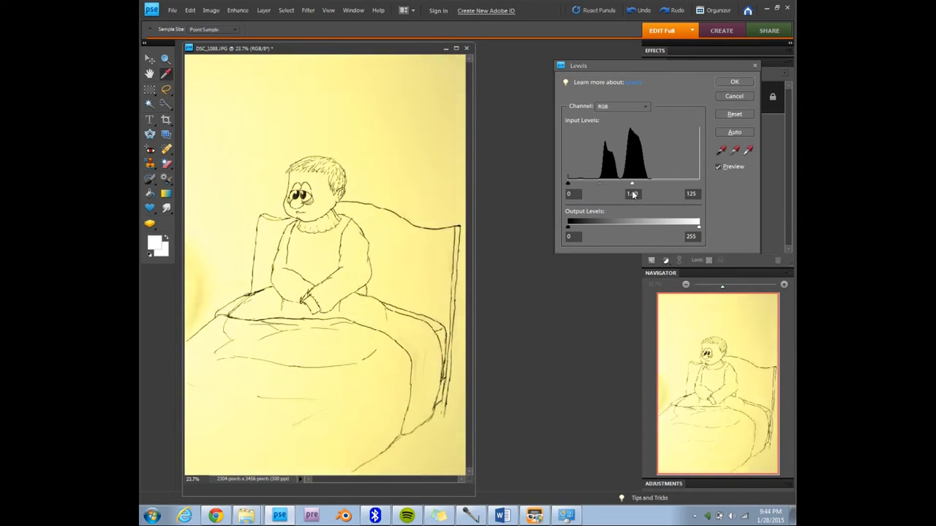
{"action": "left_click_drag", "start_coordinate": [568, 184], "coordinate": [606, 193]}
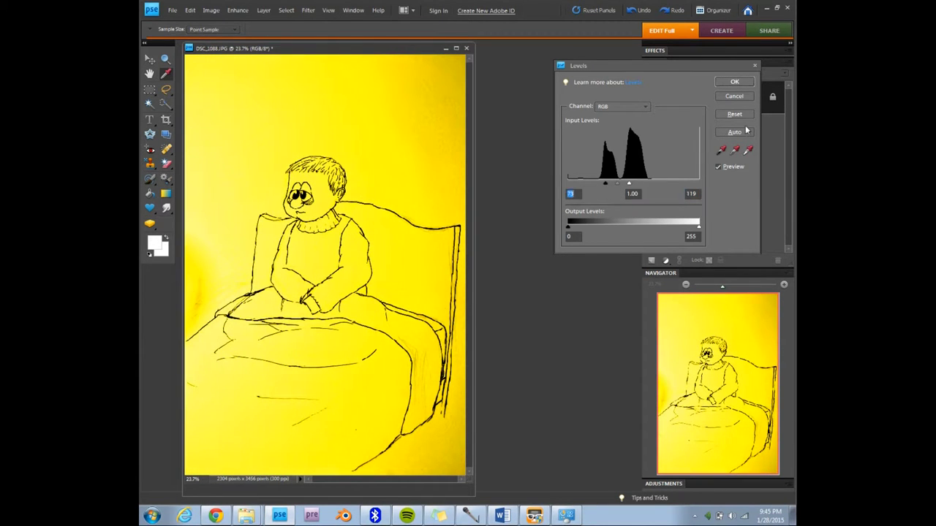
{"action": "left_click", "coordinate": [735, 81]}
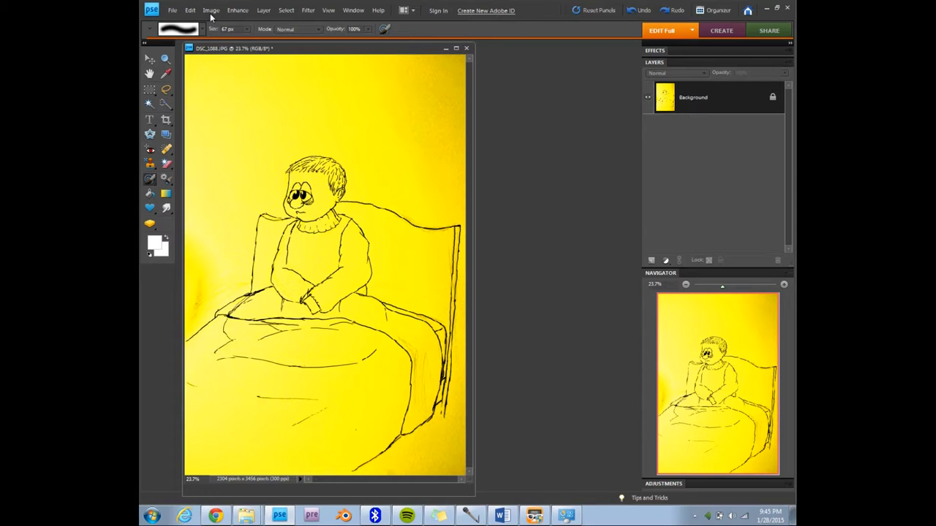
- Select the yellow paper with the Magic Wand and delete it
{"action": "left_click", "coordinate": [151, 183]}
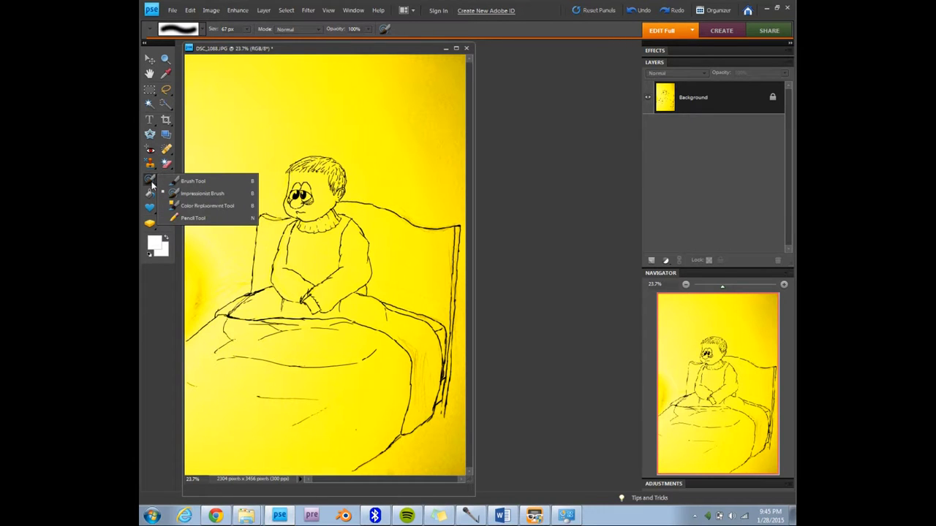
{"action": "left_click", "coordinate": [151, 105]}
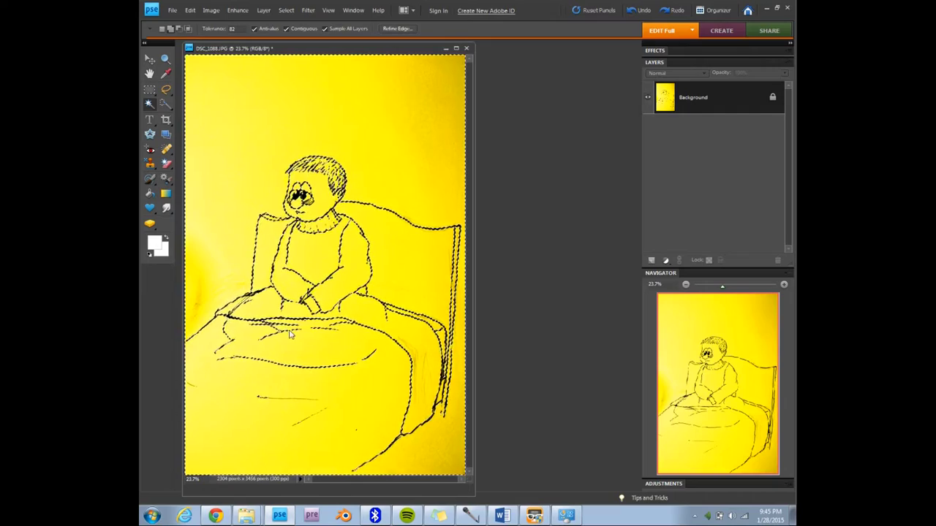
{"action": "key", "text": "Delete"}
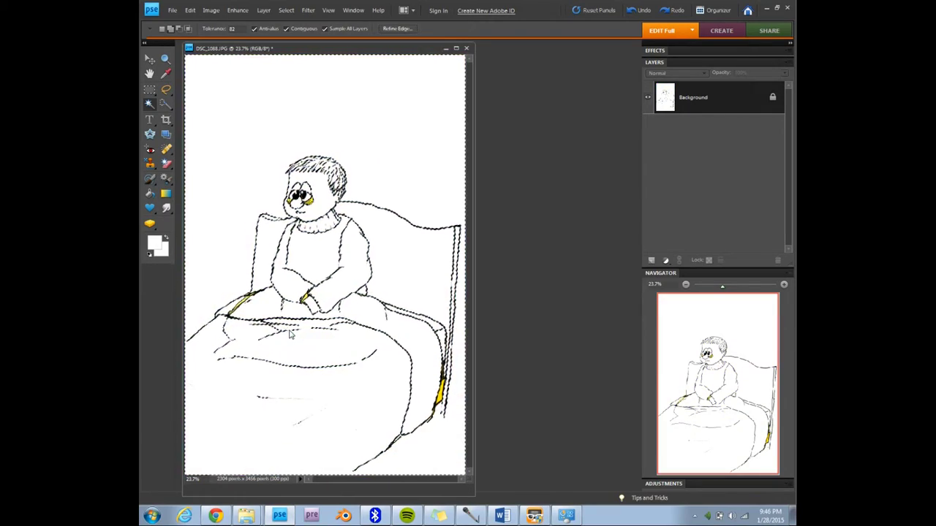
- Delete the original Background layer, keeping the line drawing layer
{"action": "right_click", "coordinate": [707, 107]}
{"action": "left_click", "coordinate": [728, 129]}
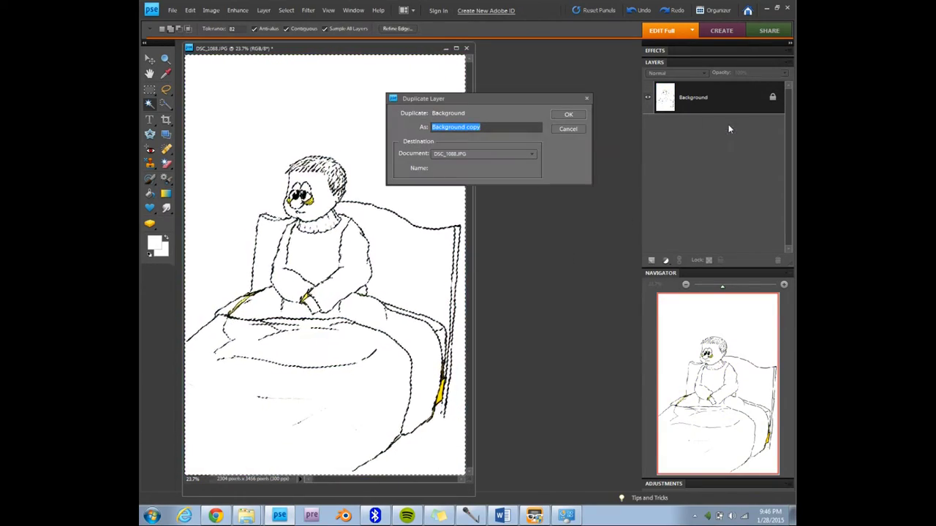
{"action": "left_click", "coordinate": [575, 127]}
{"action": "left_click", "coordinate": [697, 135]}
{"action": "left_click", "coordinate": [778, 261]}
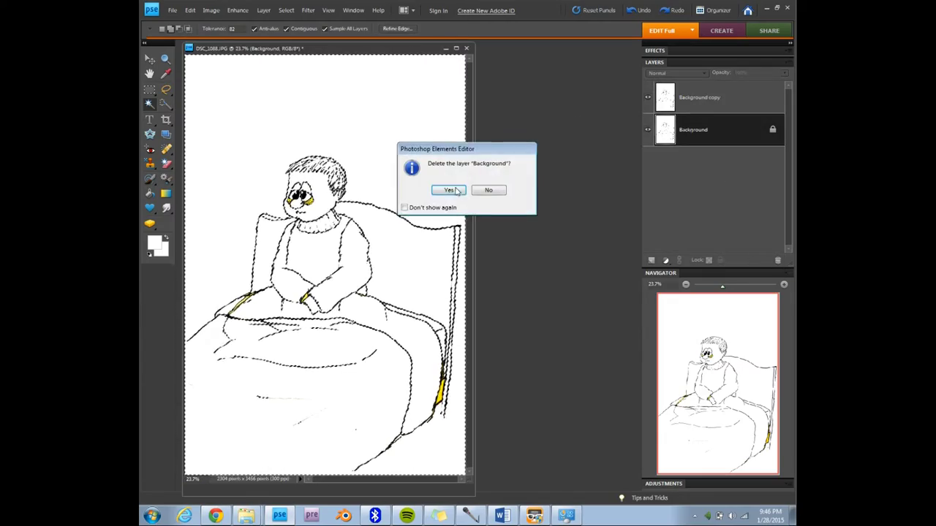
{"action": "left_click", "coordinate": [448, 191]}
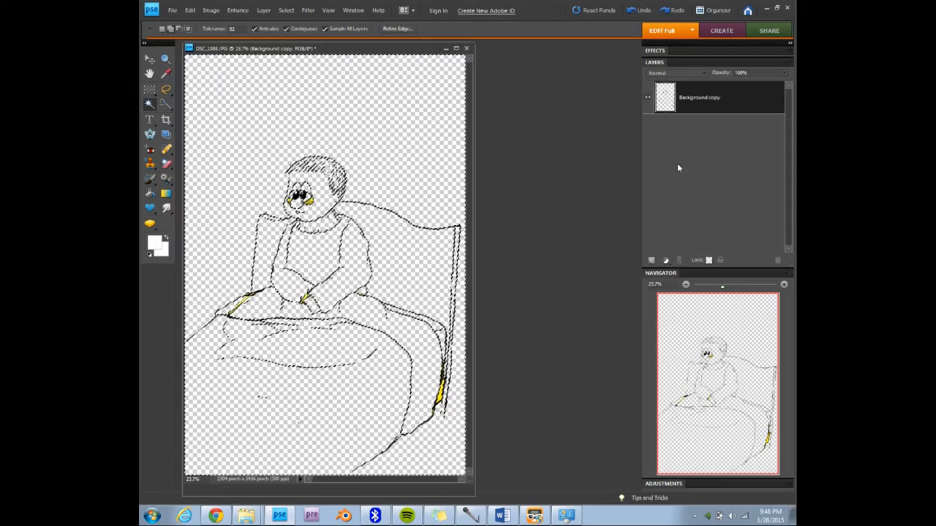
- Move Layer 1 beneath the line drawing and fill it white
{"action": "key", "text": "ctrl+bracketleft"}
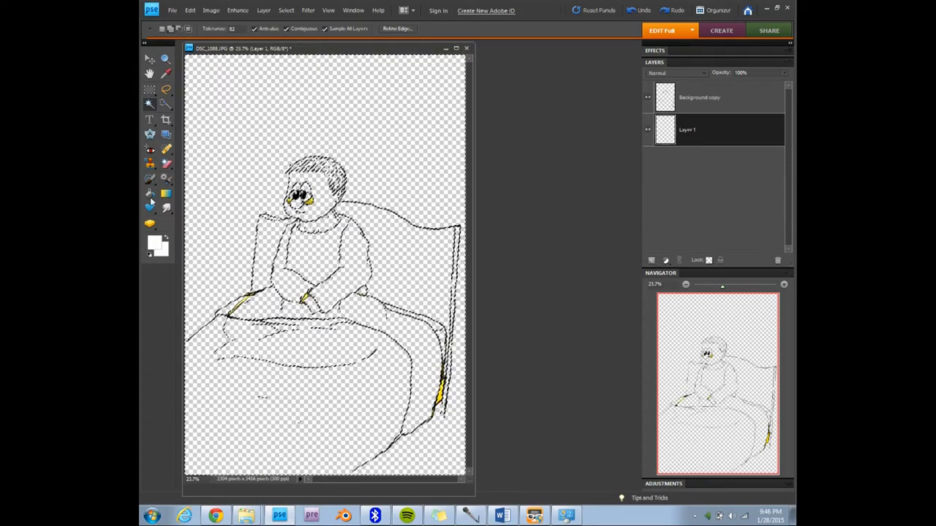
{"action": "left_click", "coordinate": [349, 187]}
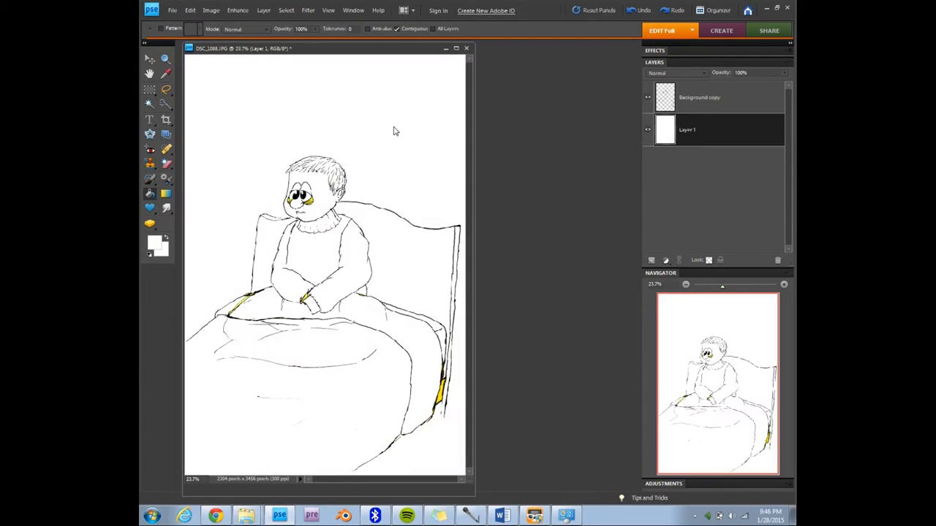
{"action": "left_click", "coordinate": [683, 103]}
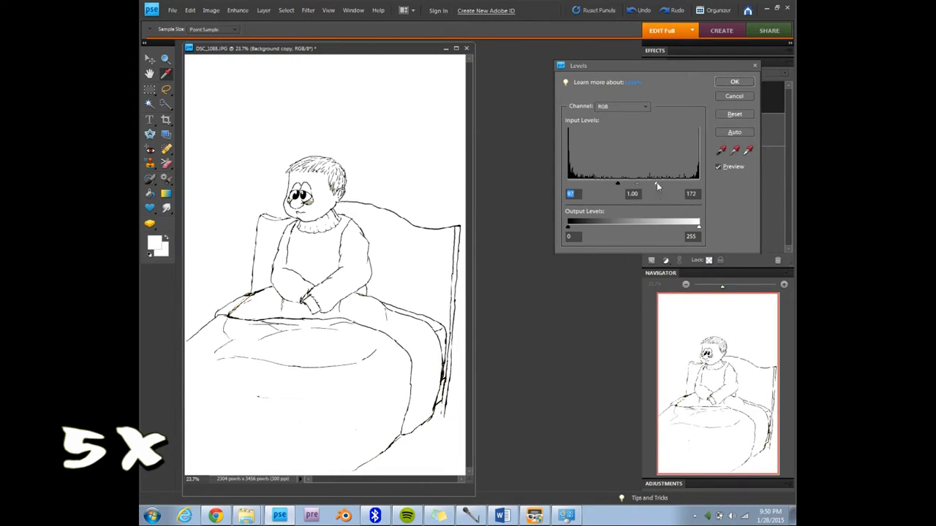
- Apply Levels to the lines and merge the line and white layers into one
{"action": "left_click", "coordinate": [734, 82]}
{"action": "right_click", "coordinate": [702, 126]}
{"action": "left_click", "coordinate": [732, 241]}
{"action": "left_click", "coordinate": [238, 10]}
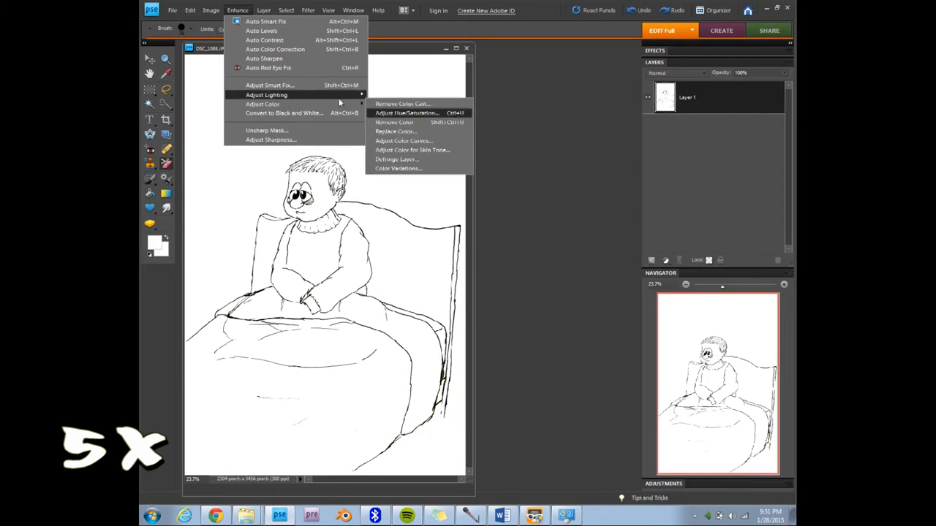
- Apply Levels again to the merged layer, raising the black point and lowering the white point
{"action": "key", "text": "ctrl+l"}
{"action": "left_click_drag", "start_coordinate": [589, 183], "coordinate": [612, 184]}
{"action": "left_click_drag", "start_coordinate": [677, 184], "coordinate": [667, 184]}
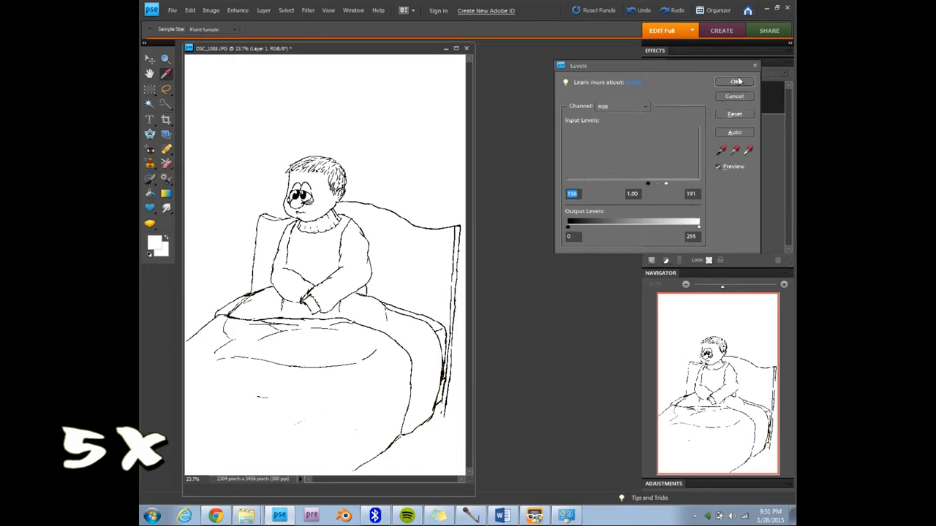
{"action": "left_click", "coordinate": [734, 81]}
- Erase the white background with the Magic Eraser, then zoom in to check the lines
{"action": "right_click", "coordinate": [166, 163]}
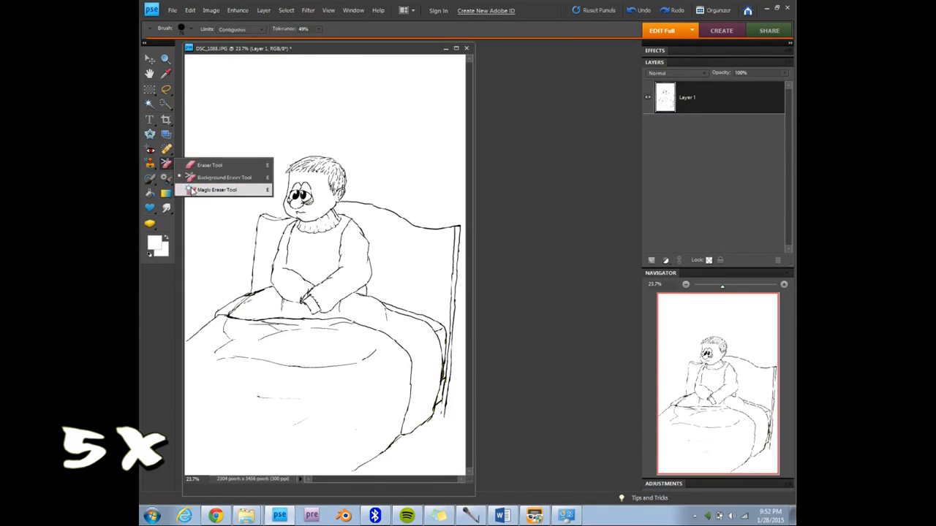
{"action": "left_click", "coordinate": [212, 192]}
{"action": "left_click", "coordinate": [329, 110]}
{"action": "key", "text": "ctrl+plus"}
{"action": "key", "text": "ctrl+plus"}
{"action": "key", "text": "ctrl+plus"}
{"action": "scroll", "coordinate": [325, 269], "scroll_direction": "down", "scroll_amount": 5}
{"action": "scroll", "coordinate": [325, 269], "scroll_direction": "down", "scroll_amount": 3}
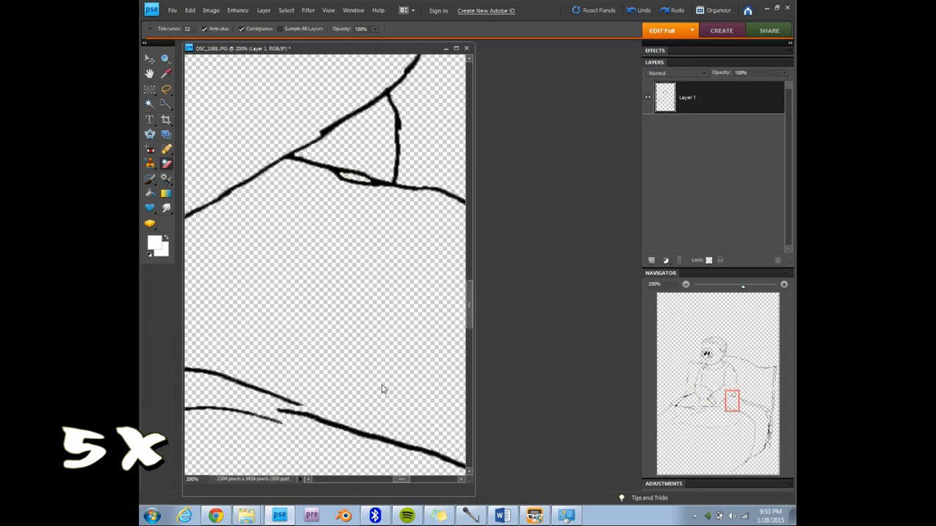
{"action": "key", "text": "ctrl+minus"}
{"action": "key", "text": "ctrl+minus"}
{"action": "left_click_drag", "start_coordinate": [419, 479], "coordinate": [428, 480]}
{"action": "key", "text": "ctrl+plus"}
{"action": "key", "text": "ctrl+plus"}
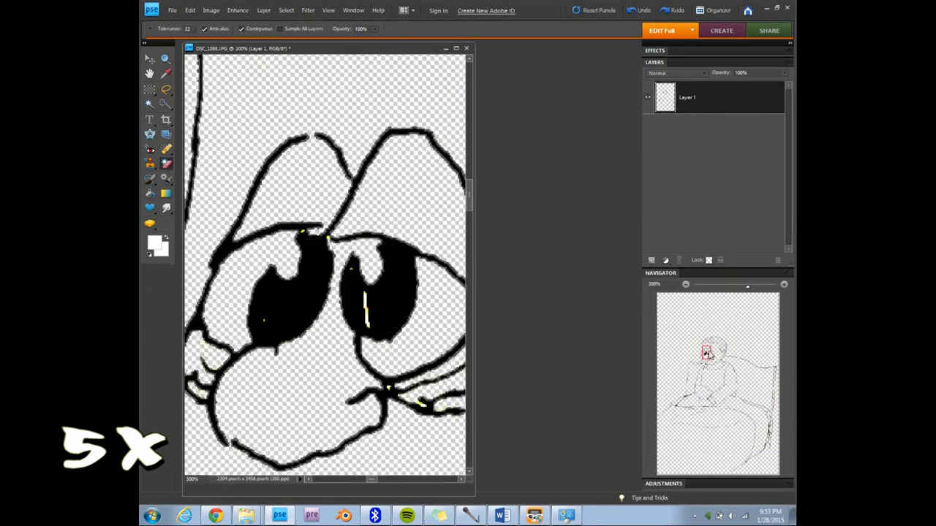
{"action": "key", "text": "ctrl+minus"}
{"action": "key", "text": "ctrl+minus"}
{"action": "key", "text": "ctrl+minus"}
- Check the Enhance menu and select the line layer
{"action": "left_click", "coordinate": [238, 10]}
{"action": "key", "text": "Escape"}
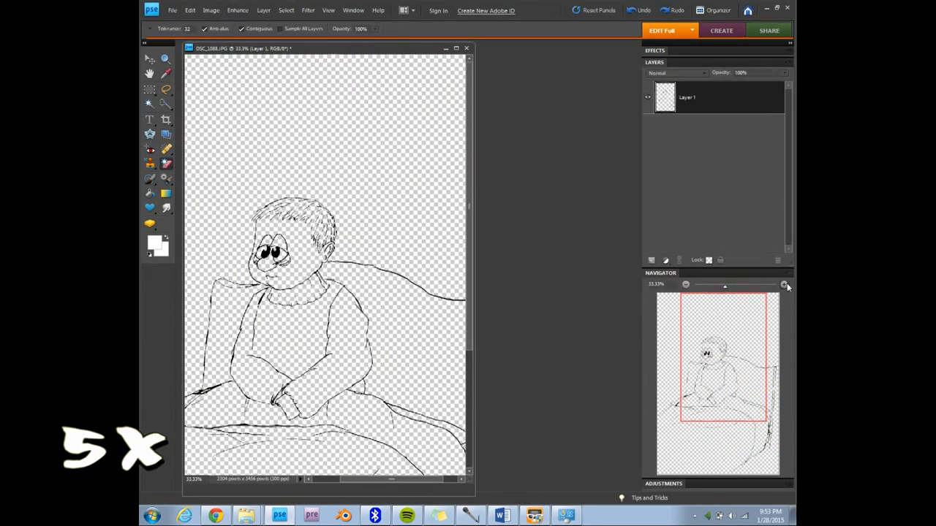
{"action": "left_click", "coordinate": [783, 284]}
{"action": "left_click", "coordinate": [237, 10]}
{"action": "key", "text": "Escape"}
{"action": "left_click", "coordinate": [685, 284]}
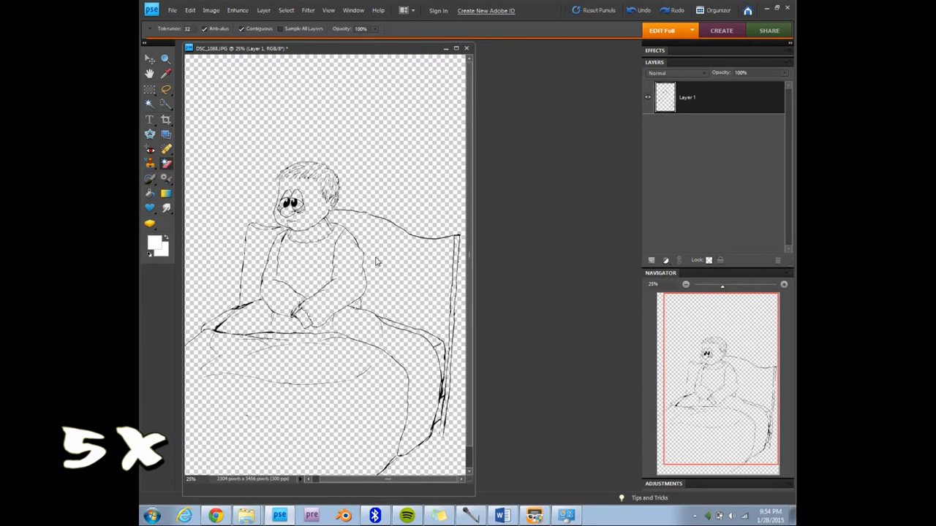
{"action": "left_click", "coordinate": [652, 260]}
- Rename Layer 1 to 'Outline' and add a new layer named 'Fill Brd'
{"action": "double_click", "coordinate": [730, 101]}
{"action": "type", "text": "Outline"}
{"action": "key", "text": "Return"}
{"action": "right_click", "coordinate": [679, 132]}
{"action": "left_click", "coordinate": [717, 278]}
{"action": "type", "text": "Fill Brd"}
{"action": "key", "text": "Return"}
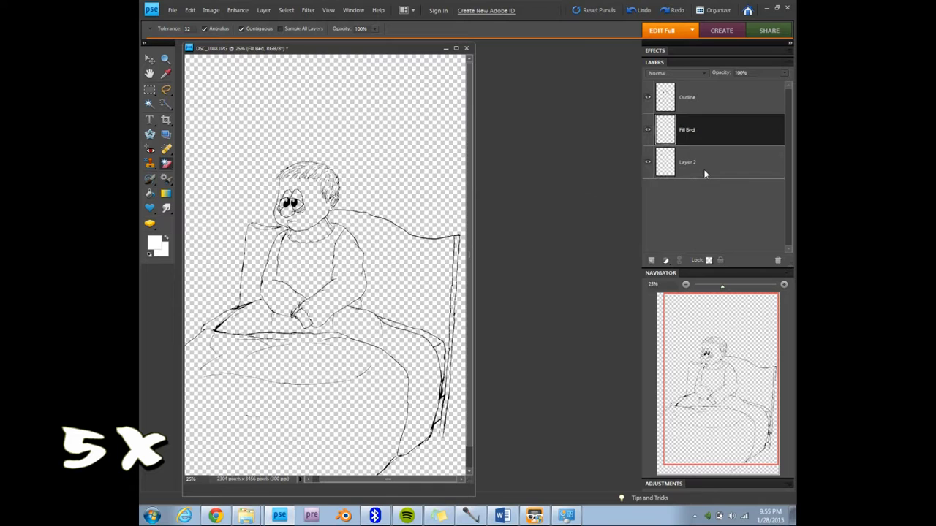
- Rename the bottom layer 'Clothes Fill' and add a 'Head Fill' layer above it
{"action": "double_click", "coordinate": [731, 162]}
{"action": "type", "text": "Clothes"}
{"action": "key", "text": "Return"}
{"action": "double_click", "coordinate": [731, 162]}
{"action": "type", "text": "Clothes Fill"}
{"action": "key", "text": "Return"}
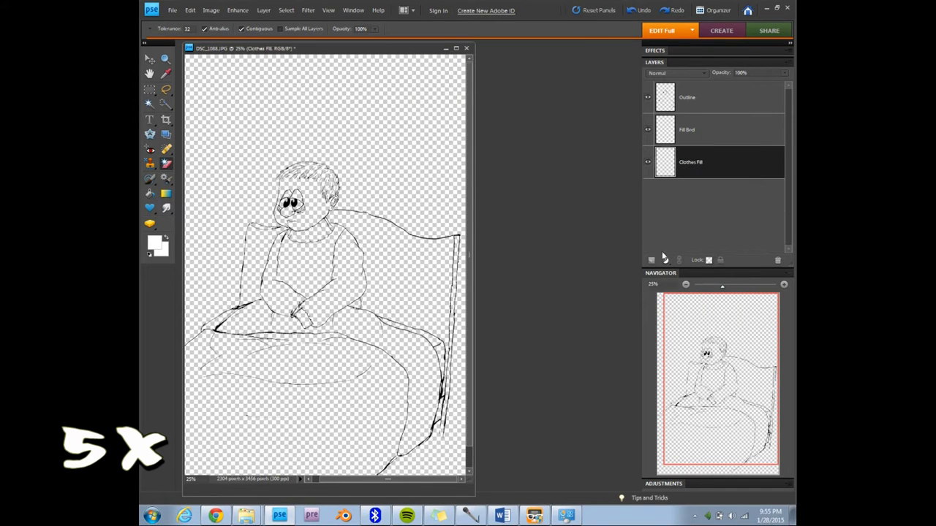
{"action": "left_click", "coordinate": [652, 259]}
{"action": "double_click", "coordinate": [702, 163]}
{"action": "key", "text": "BackSpace"}
{"action": "key", "text": "BackSpace"}
{"action": "key", "text": "BackSpace"}
{"action": "type", "text": "Head Fill"}
{"action": "key", "text": "Return"}
{"action": "left_click", "coordinate": [732, 130]}
- Choose brown as the paint colour and set up the brush on the bed area
{"action": "key", "text": "ctrl+alt+0"}
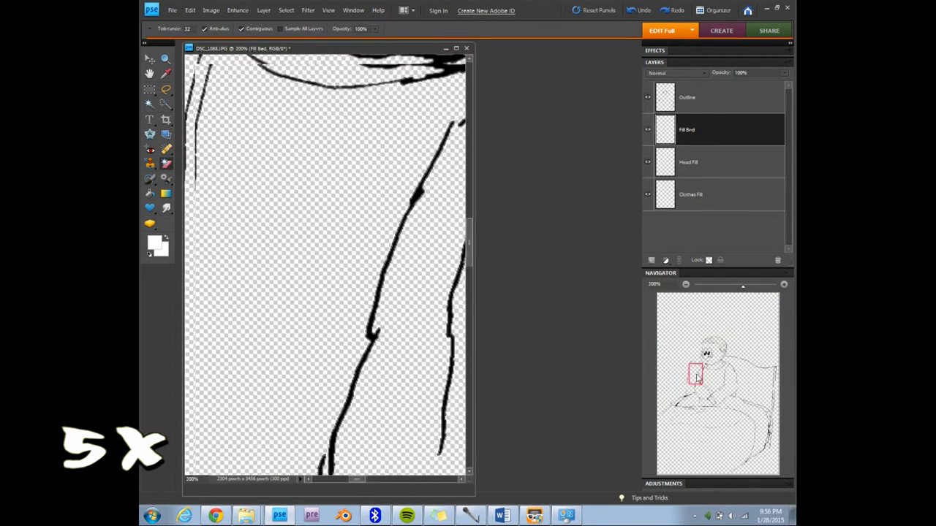
{"action": "left_click", "coordinate": [156, 244]}
{"action": "mouse_move", "coordinate": [313, 188]}
{"action": "left_mouse_down"}
{"action": "mouse_move", "coordinate": [292, 234]}
{"action": "mouse_move", "coordinate": [335, 288]}
{"action": "left_mouse_up"}
{"action": "key", "text": "ctrl+z"}
{"action": "right_click", "coordinate": [150, 178]}
{"action": "left_click", "coordinate": [212, 194]}
{"action": "key", "text": "ctrl+minus"}
- Paint the bed's left post solid brown from top to bottom
{"action": "left_click_drag", "start_coordinate": [731, 130], "coordinate": [695, 194]}
{"action": "left_click", "coordinate": [731, 131]}
{"action": "key", "text": "ctrl+plus"}
{"action": "key", "text": "ctrl+plus"}
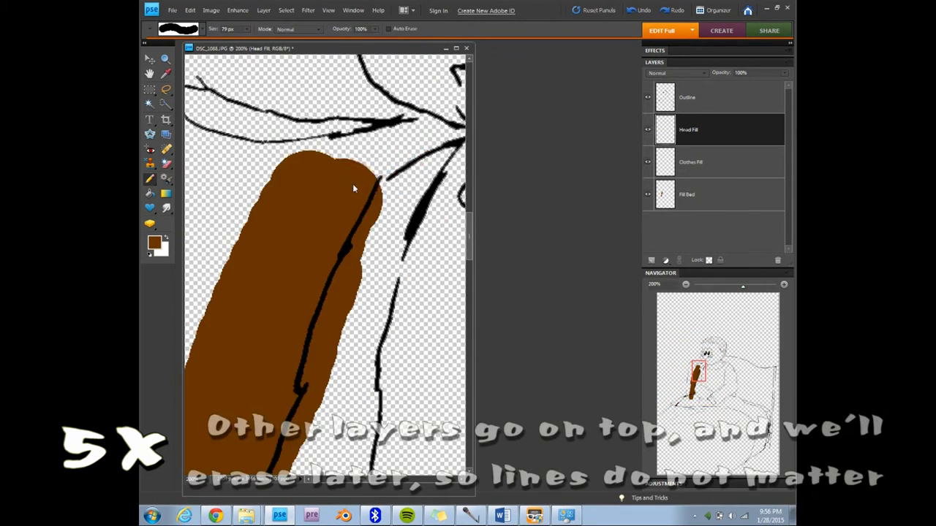
{"action": "left_click_drag", "start_coordinate": [308, 230], "coordinate": [371, 202]}
{"action": "scroll", "coordinate": [371, 202], "scroll_direction": "down", "scroll_amount": 3}
{"action": "left_click_drag", "start_coordinate": [293, 366], "coordinate": [327, 257]}
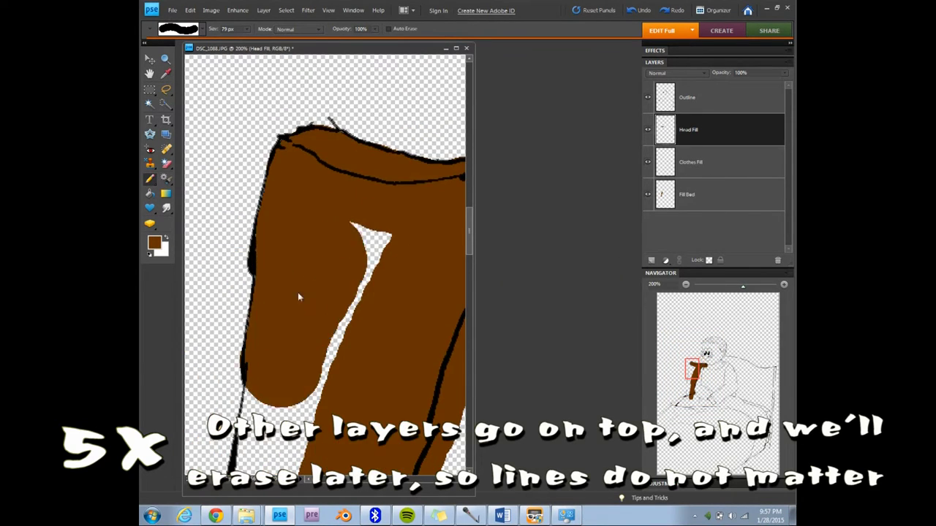
{"action": "scroll", "coordinate": [328, 257], "scroll_direction": "down", "scroll_amount": 3}
{"action": "scroll", "coordinate": [328, 257], "scroll_direction": "down", "scroll_amount": 3}
{"action": "scroll", "coordinate": [233, 448], "scroll_direction": "up", "scroll_amount": 5}
{"action": "left_click_drag", "start_coordinate": [296, 175], "coordinate": [316, 184]}
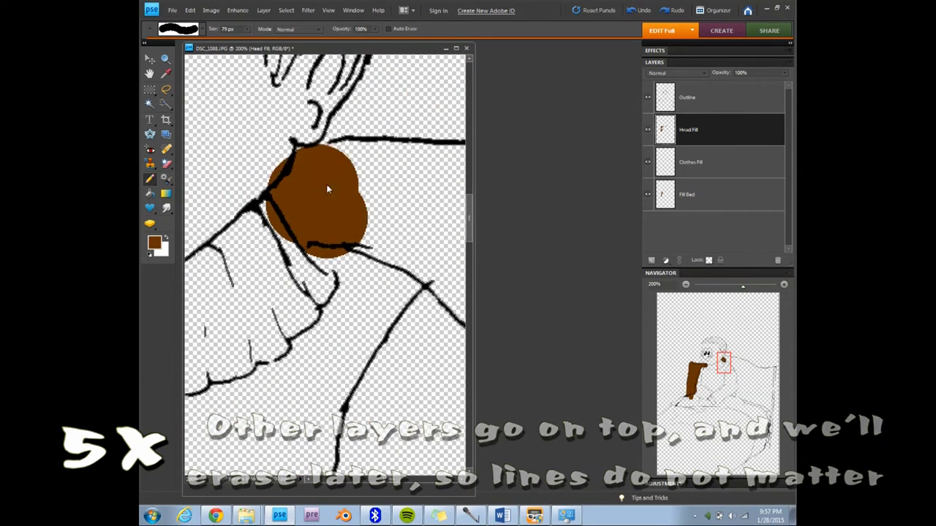
{"action": "scroll", "coordinate": [316, 184], "scroll_direction": "right", "scroll_amount": 3}
{"action": "left_click_drag", "start_coordinate": [410, 219], "coordinate": [382, 451]}
{"action": "scroll", "coordinate": [382, 452], "scroll_direction": "down", "scroll_amount": 5}
- Paint brown along the headboard's edge, enlarging the brush for the bigger fill
{"action": "key", "text": "ctrl+minus"}
{"action": "left_click_drag", "start_coordinate": [210, 199], "coordinate": [438, 324]}
{"action": "scroll", "coordinate": [439, 324], "scroll_direction": "down", "scroll_amount": 3}
{"action": "left_click_drag", "start_coordinate": [439, 182], "coordinate": [423, 370]}
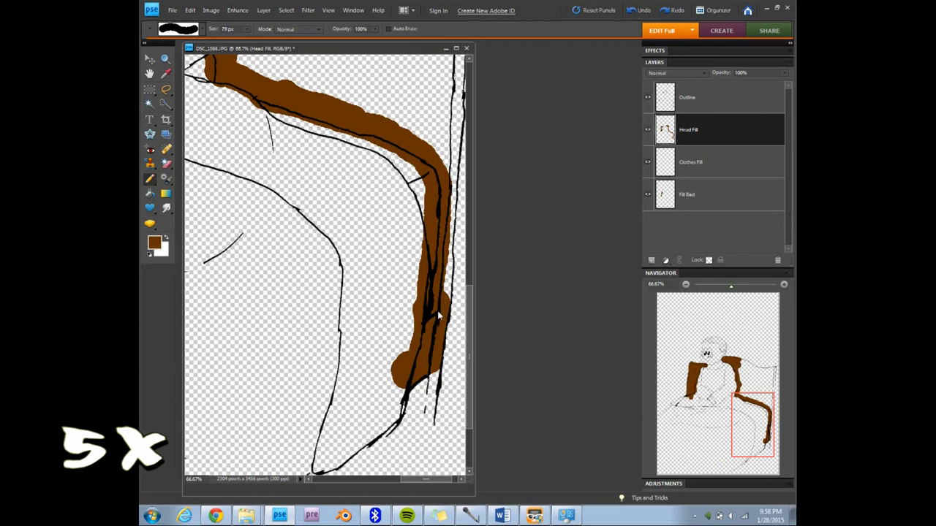
{"action": "left_click_drag", "start_coordinate": [437, 309], "coordinate": [448, 197]}
{"action": "scroll", "coordinate": [447, 198], "scroll_direction": "up", "scroll_amount": 5}
{"action": "left_click_drag", "start_coordinate": [428, 468], "coordinate": [439, 198]}
{"action": "left_click_drag", "start_coordinate": [439, 146], "coordinate": [212, 307]}
{"action": "key", "text": "bracketright"}
{"action": "key", "text": "bracketright"}
{"action": "key", "text": "bracketright"}
{"action": "mouse_move", "coordinate": [242, 242]}
{"action": "left_mouse_down"}
{"action": "mouse_move", "coordinate": [383, 199]}
{"action": "mouse_move", "coordinate": [380, 395]}
{"action": "left_mouse_up"}
- Fill the headboard's lower corner brown and choose a smaller brush size
{"action": "scroll", "coordinate": [381, 395], "scroll_direction": "down", "scroll_amount": 5}
{"action": "key", "text": "ctrl+plus"}
{"action": "key", "text": "e"}
{"action": "mouse_move", "coordinate": [303, 358]}
{"action": "left_mouse_down"}
{"action": "mouse_move", "coordinate": [314, 425]}
{"action": "mouse_move", "coordinate": [248, 423]}
{"action": "left_mouse_up"}
{"action": "scroll", "coordinate": [314, 425], "scroll_direction": "down", "scroll_amount": 1}
{"action": "left_click", "coordinate": [178, 29]}
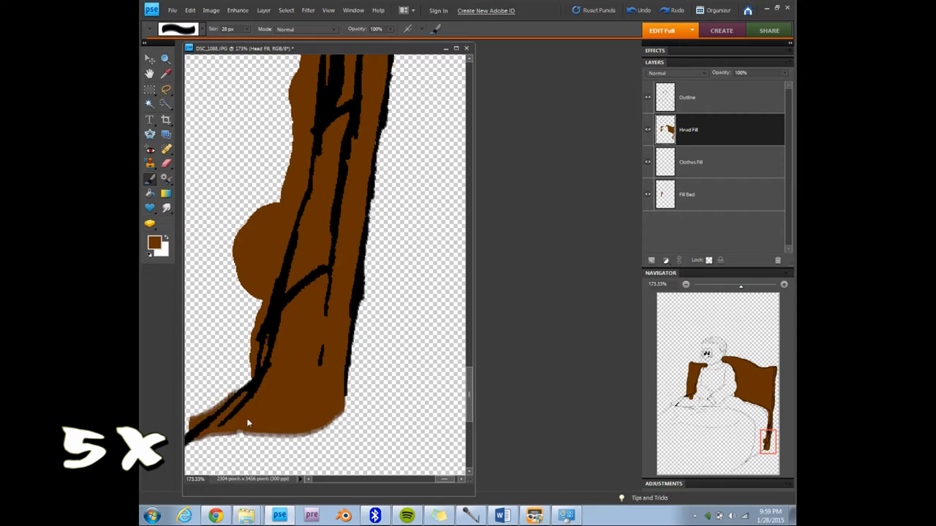
{"action": "scroll", "coordinate": [330, 329], "scroll_direction": "up", "scroll_amount": 3}
- Zoom in and erase the brown overspill along the headboard outline with the Eraser
{"action": "key", "text": "e"}
{"action": "key", "text": "ctrl+plus"}
{"action": "key", "text": "ctrl+plus"}
{"action": "key", "text": "ctrl+plus"}
{"action": "scroll", "coordinate": [370, 191], "scroll_direction": "down", "scroll_amount": 2}
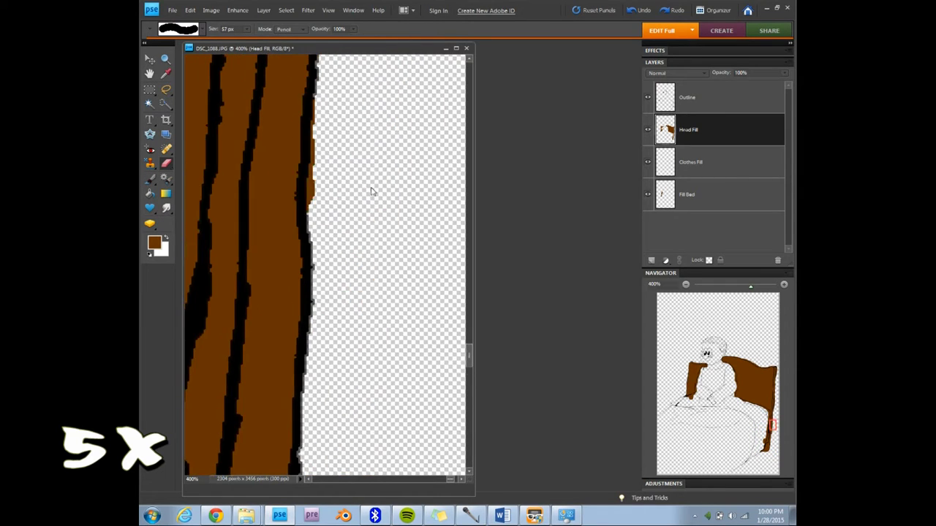
{"action": "scroll", "coordinate": [370, 192], "scroll_direction": "up", "scroll_amount": 3}
{"action": "scroll", "coordinate": [389, 183], "scroll_direction": "up", "scroll_amount": 3}
{"action": "scroll", "coordinate": [412, 161], "scroll_direction": "up", "scroll_amount": 3}
{"action": "scroll", "coordinate": [420, 142], "scroll_direction": "up", "scroll_amount": 3}
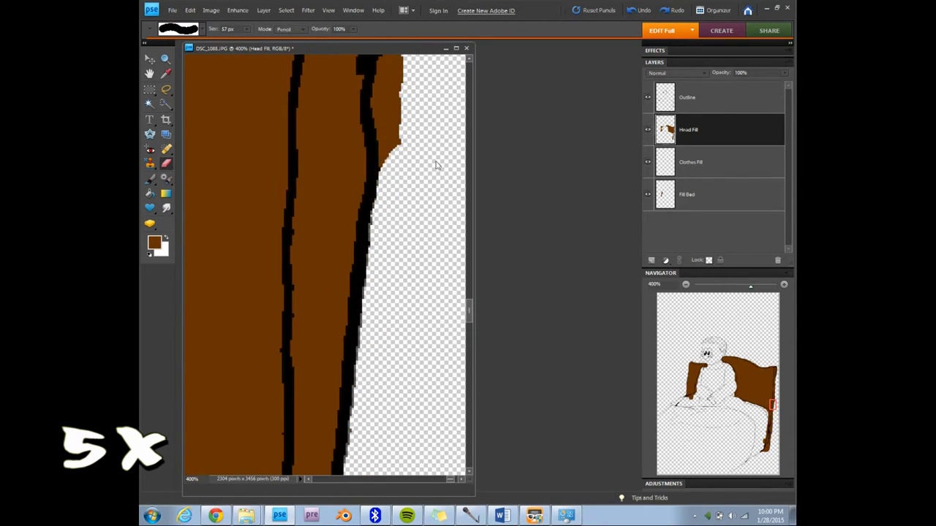
{"action": "scroll", "coordinate": [436, 165], "scroll_direction": "up", "scroll_amount": 3}
{"action": "scroll", "coordinate": [429, 202], "scroll_direction": "up", "scroll_amount": 3}
{"action": "scroll", "coordinate": [439, 192], "scroll_direction": "up", "scroll_amount": 3}
{"action": "scroll", "coordinate": [460, 253], "scroll_direction": "up", "scroll_amount": 3}
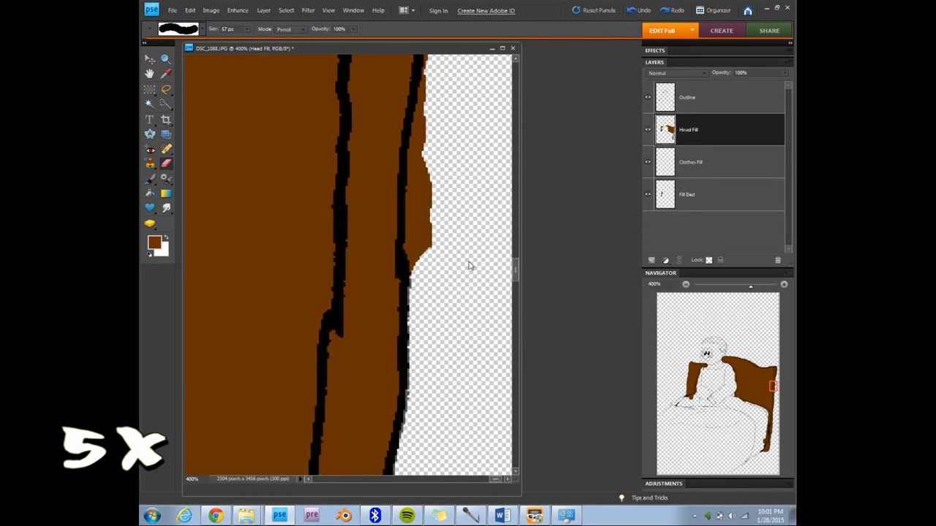
{"action": "scroll", "coordinate": [470, 265], "scroll_direction": "up", "scroll_amount": 3}
{"action": "scroll", "coordinate": [468, 282], "scroll_direction": "up", "scroll_amount": 3}
{"action": "scroll", "coordinate": [480, 213], "scroll_direction": "up", "scroll_amount": 3}
{"action": "scroll", "coordinate": [484, 251], "scroll_direction": "up", "scroll_amount": 3}
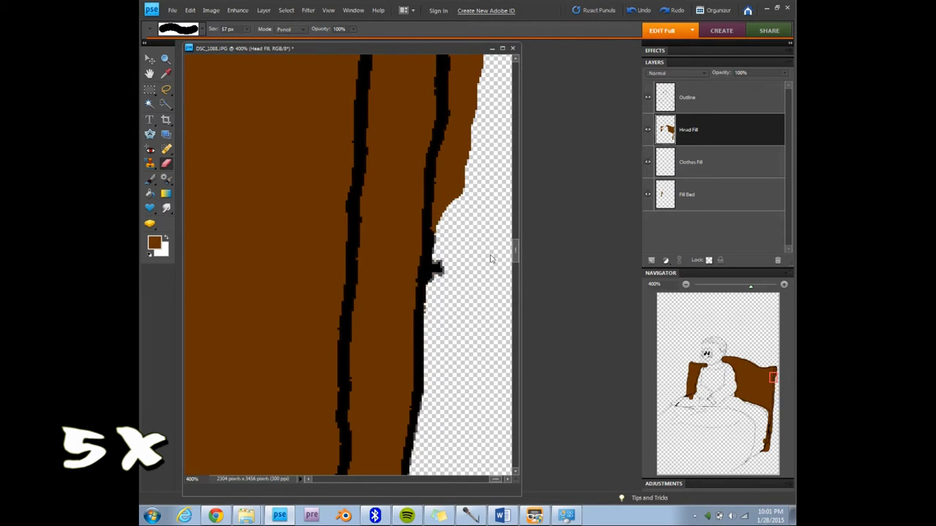
{"action": "scroll", "coordinate": [491, 257], "scroll_direction": "up", "scroll_amount": 3}
{"action": "scroll", "coordinate": [541, 255], "scroll_direction": "up", "scroll_amount": 5}
{"action": "scroll", "coordinate": [380, 212], "scroll_direction": "up", "scroll_amount": 3}
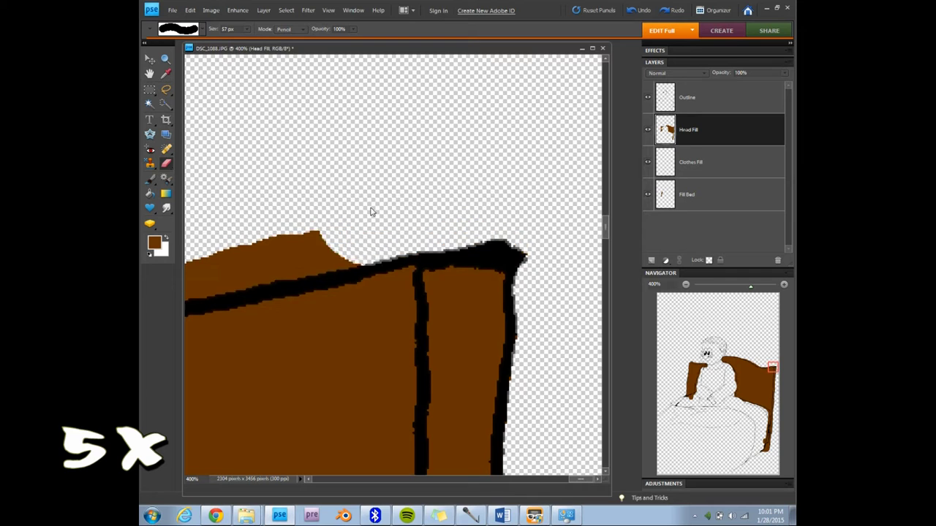
{"action": "scroll", "coordinate": [373, 216], "scroll_direction": "left", "scroll_amount": 3}
{"action": "scroll", "coordinate": [379, 220], "scroll_direction": "left", "scroll_amount": 3}
{"action": "scroll", "coordinate": [384, 225], "scroll_direction": "left", "scroll_amount": 3}
{"action": "scroll", "coordinate": [391, 231], "scroll_direction": "left", "scroll_amount": 3}
{"action": "scroll", "coordinate": [392, 233], "scroll_direction": "left", "scroll_amount": 3}
{"action": "scroll", "coordinate": [397, 183], "scroll_direction": "left", "scroll_amount": 3}
{"action": "scroll", "coordinate": [397, 183], "scroll_direction": "left", "scroll_amount": 3}
{"action": "scroll", "coordinate": [585, 236], "scroll_direction": "left", "scroll_amount": 3}
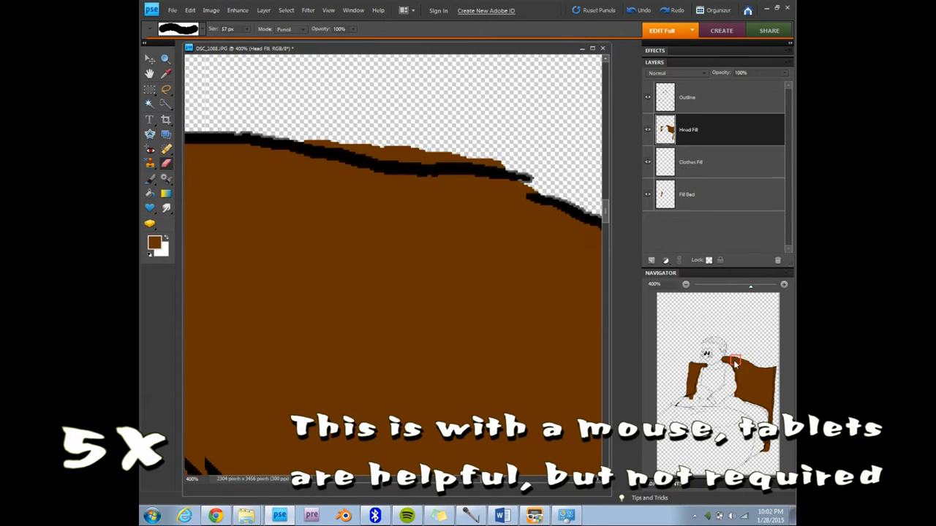
{"action": "scroll", "coordinate": [328, 93], "scroll_direction": "left", "scroll_amount": 5}
{"action": "scroll", "coordinate": [395, 219], "scroll_direction": "up", "scroll_amount": 5}
{"action": "key", "text": "b"}
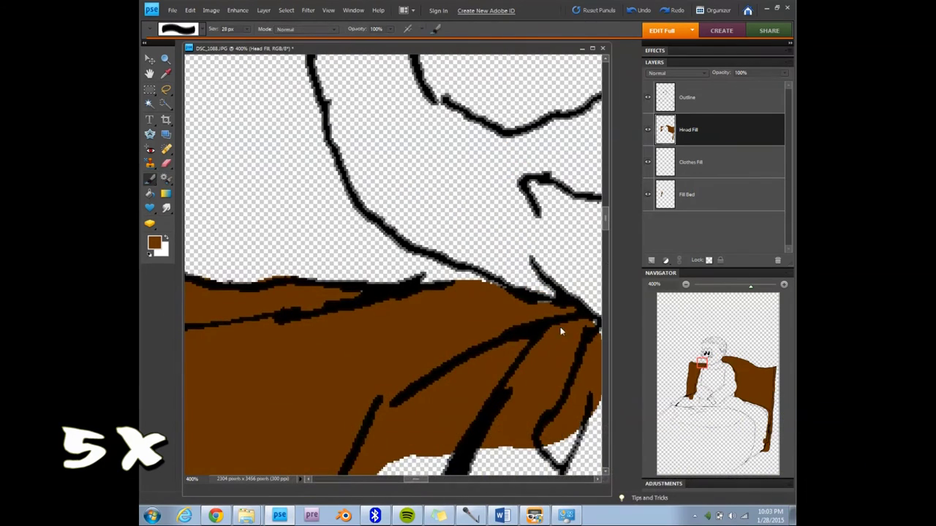
{"action": "key", "text": "e"}
{"action": "scroll", "coordinate": [525, 230], "scroll_direction": "left", "scroll_amount": 5}
{"action": "scroll", "coordinate": [300, 310], "scroll_direction": "down", "scroll_amount": 5}
{"action": "scroll", "coordinate": [317, 286], "scroll_direction": "left", "scroll_amount": 3}
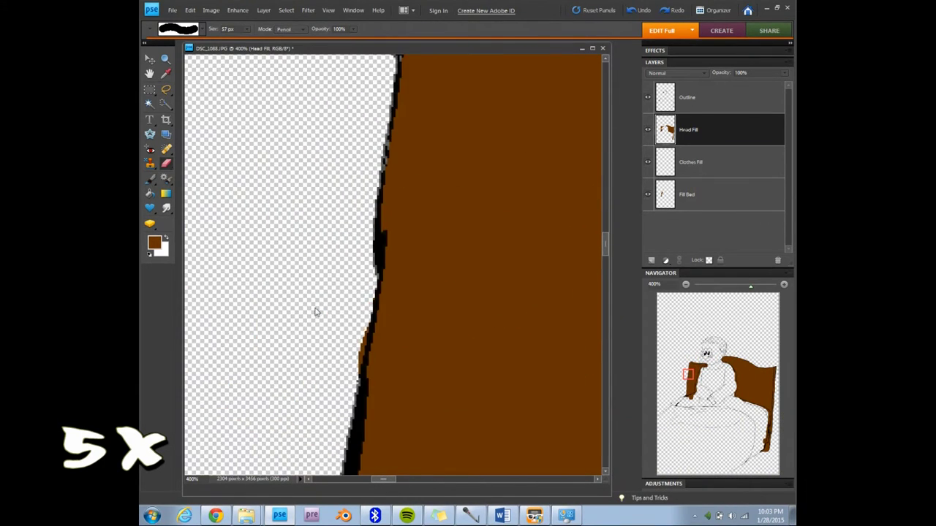
{"action": "scroll", "coordinate": [274, 334], "scroll_direction": "right", "scroll_amount": 1}
{"action": "scroll", "coordinate": [255, 269], "scroll_direction": "down", "scroll_amount": 5}
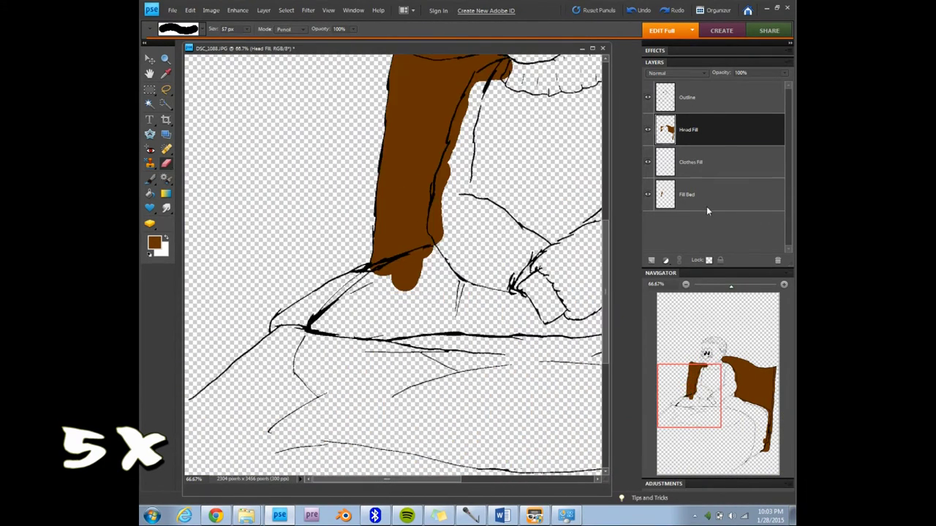
- Add a new layer named 'Sheet Fill' and move it up the layer stack
{"action": "right_click", "coordinate": [706, 162]}
{"action": "double_click", "coordinate": [691, 162]}
{"action": "key", "text": "ctrl+shift+n"}
{"action": "type", "text": "Sheet Fill"}
{"action": "key", "text": "Return"}
{"action": "key", "text": "ctrl+bracketright"}
- Choose a lime green and brush it over the whole blanket
{"action": "scroll", "coordinate": [394, 263], "scroll_direction": "down", "scroll_amount": 1}
{"action": "left_click", "coordinate": [154, 243]}
{"action": "left_click", "coordinate": [407, 140]}
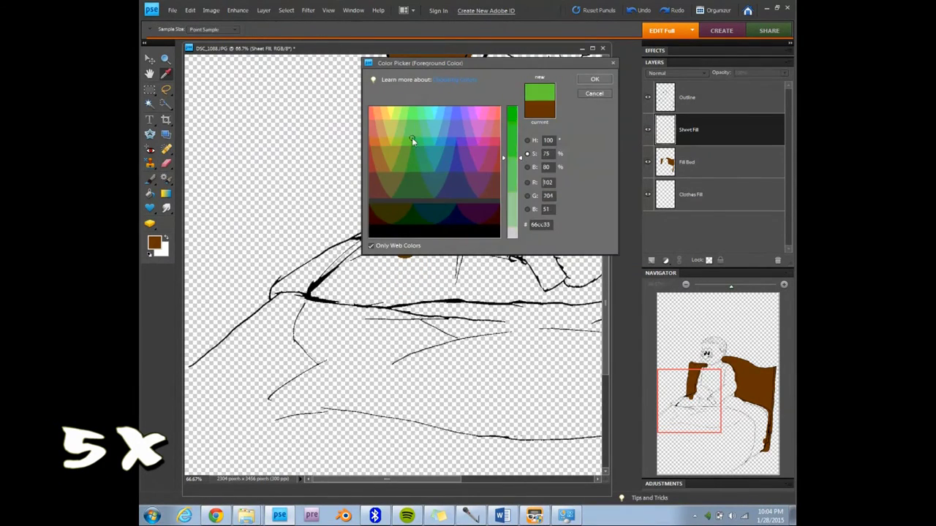
{"action": "key", "text": "Return"}
{"action": "left_click", "coordinate": [150, 179]}
{"action": "left_click_drag", "start_coordinate": [234, 313], "coordinate": [408, 183]}
{"action": "scroll", "coordinate": [395, 263], "scroll_direction": "down", "scroll_amount": 2}
{"action": "left_click_drag", "start_coordinate": [204, 289], "coordinate": [311, 227]}
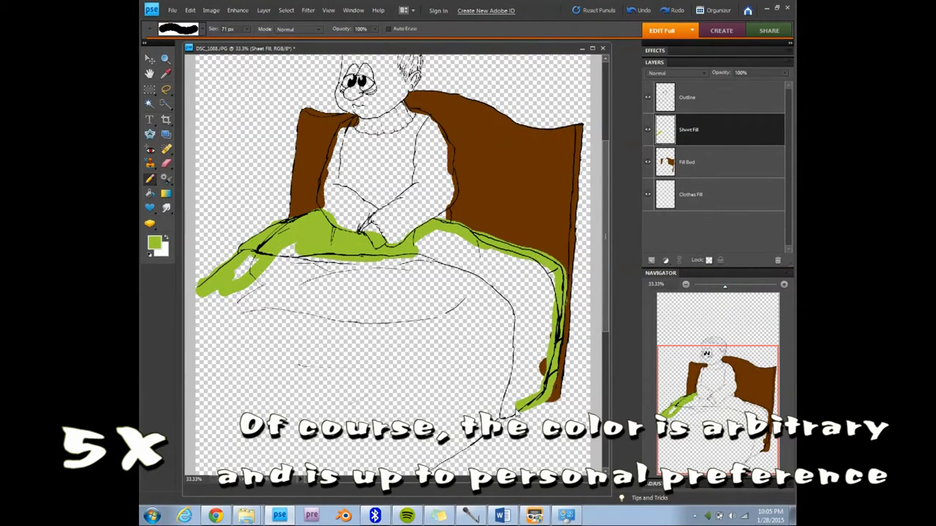
{"action": "key", "text": "bracketright"}
{"action": "key", "text": "bracketright"}
{"action": "key", "text": "bracketright"}
{"action": "left_click_drag", "start_coordinate": [220, 293], "coordinate": [468, 307]}
{"action": "mouse_move", "coordinate": [512, 278]}
{"action": "left_mouse_down"}
{"action": "mouse_move", "coordinate": [430, 440]}
{"action": "mouse_move", "coordinate": [248, 338]}
{"action": "mouse_move", "coordinate": [414, 457]}
{"action": "left_mouse_up"}
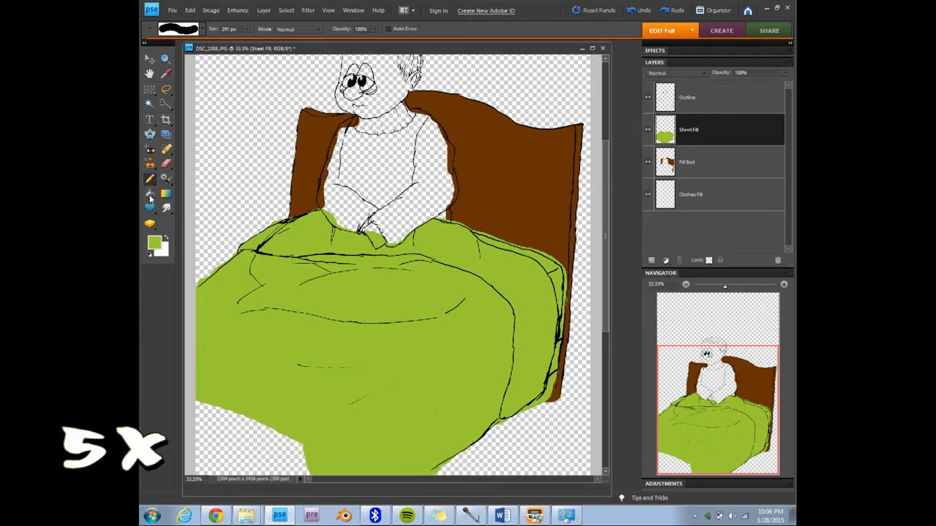
- Zoom in and erase green overspill around the blanket edges, touching up gaps
{"action": "left_click", "coordinate": [784, 284]}
{"action": "key", "text": "e"}
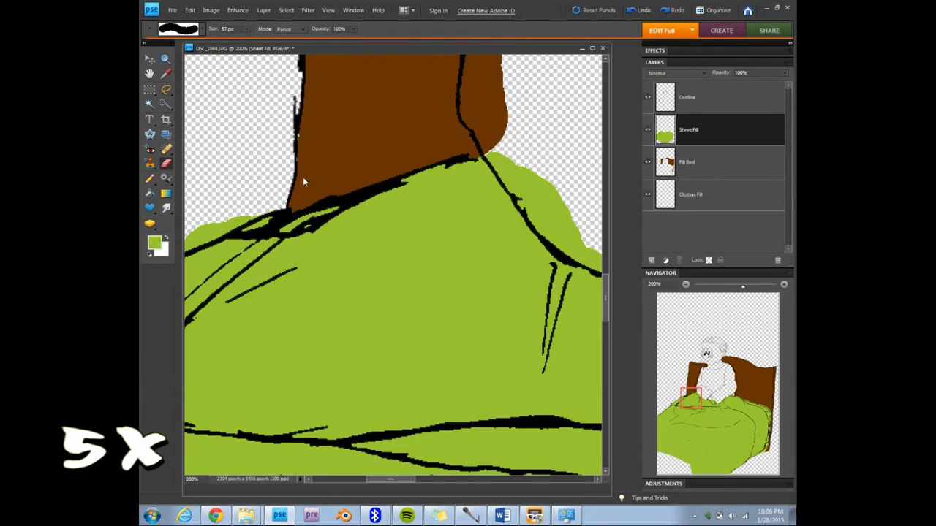
{"action": "scroll", "coordinate": [304, 181], "scroll_direction": "left", "scroll_amount": 5}
{"action": "scroll", "coordinate": [188, 293], "scroll_direction": "down", "scroll_amount": 5}
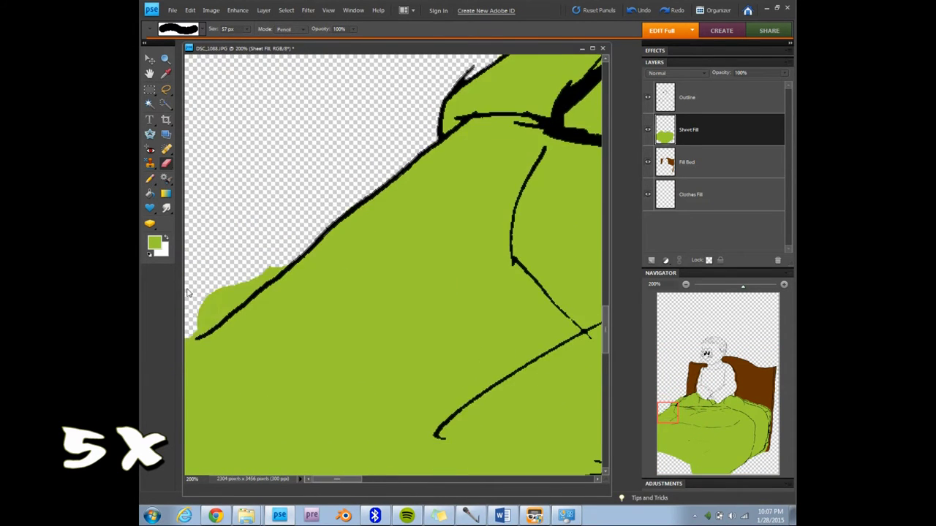
{"action": "scroll", "coordinate": [397, 333], "scroll_direction": "down", "scroll_amount": 10}
{"action": "scroll", "coordinate": [397, 333], "scroll_direction": "right", "scroll_amount": 10}
{"action": "scroll", "coordinate": [509, 403], "scroll_direction": "up", "scroll_amount": 1, "text": "alt"}
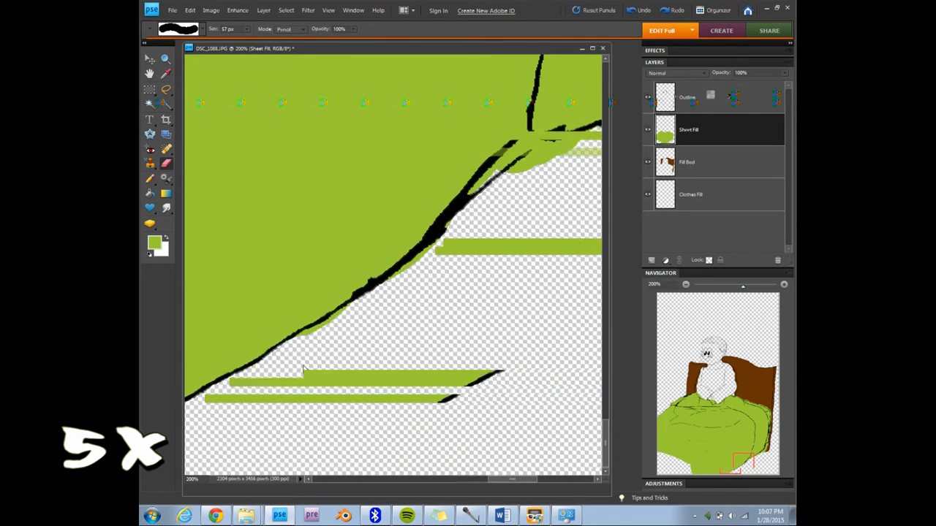
{"action": "left_click", "coordinate": [149, 178]}
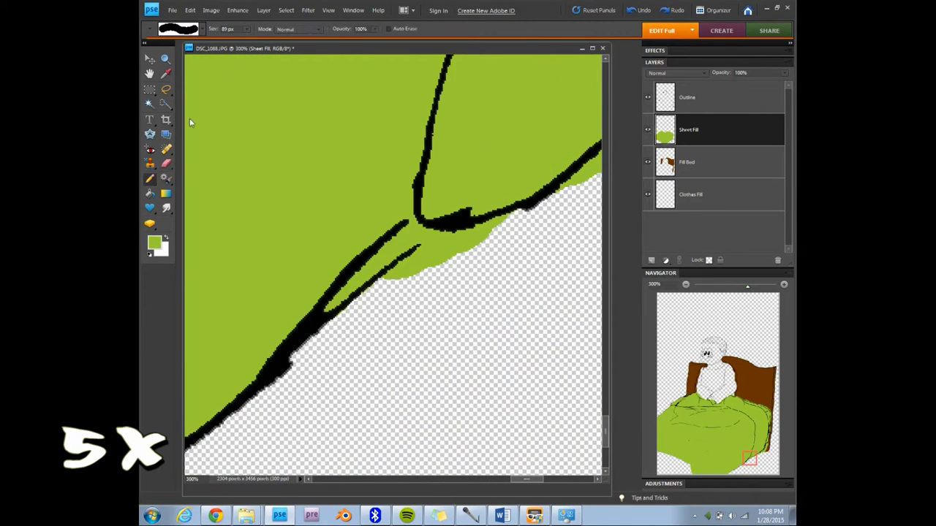
{"action": "scroll", "coordinate": [445, 286], "scroll_direction": "right", "scroll_amount": 5}
{"action": "scroll", "coordinate": [409, 293], "scroll_direction": "up", "scroll_amount": 3}
{"action": "scroll", "coordinate": [404, 270], "scroll_direction": "up", "scroll_amount": 3}
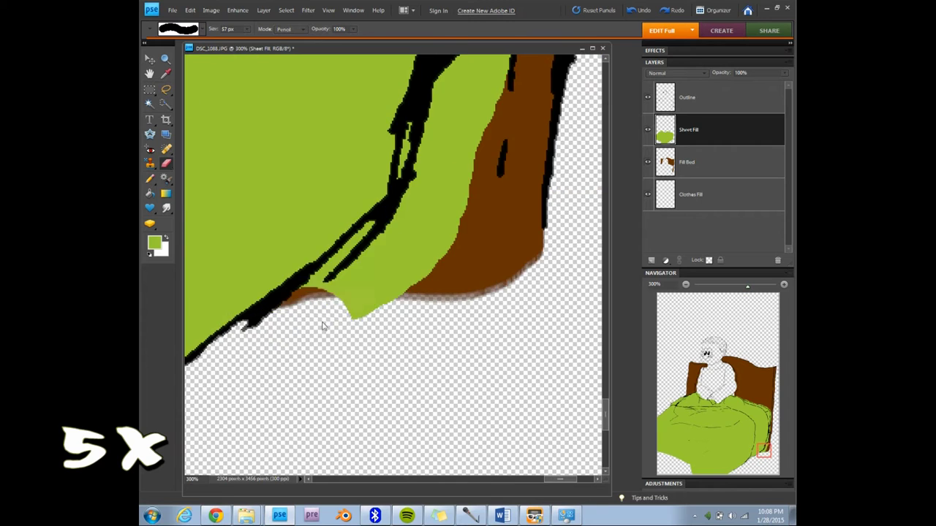
{"action": "scroll", "coordinate": [435, 273], "scroll_direction": "up", "scroll_amount": 3}
{"action": "scroll", "coordinate": [493, 233], "scroll_direction": "up", "scroll_amount": 2}
{"action": "key", "text": "n"}
{"action": "scroll", "coordinate": [342, 294], "scroll_direction": "up", "scroll_amount": 2}
{"action": "scroll", "coordinate": [351, 278], "scroll_direction": "up", "scroll_amount": 2}
{"action": "scroll", "coordinate": [373, 256], "scroll_direction": "right", "scroll_amount": 3}
{"action": "key", "text": "e"}
{"action": "scroll", "coordinate": [387, 292], "scroll_direction": "left", "scroll_amount": 5}
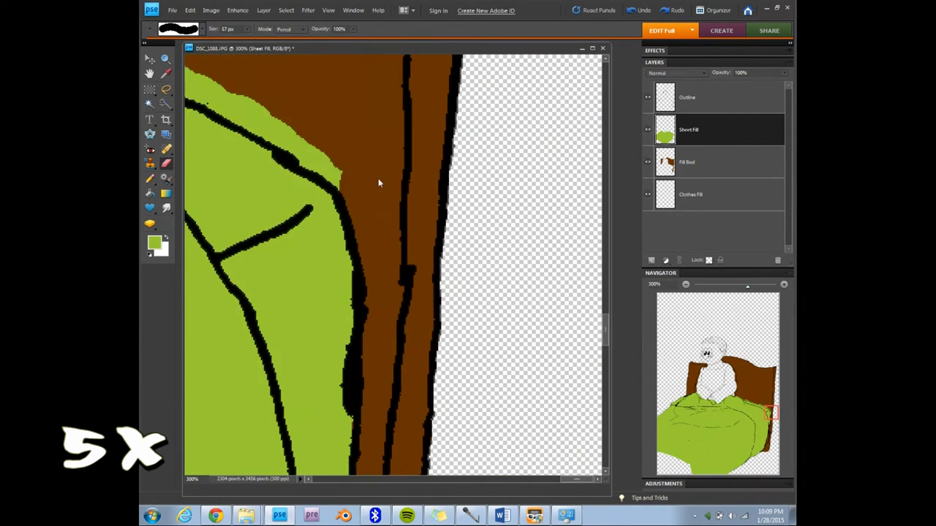
{"action": "scroll", "coordinate": [379, 183], "scroll_direction": "up", "scroll_amount": 5}
{"action": "scroll", "coordinate": [438, 329], "scroll_direction": "up", "scroll_amount": 2}
{"action": "scroll", "coordinate": [377, 213], "scroll_direction": "up", "scroll_amount": 3}
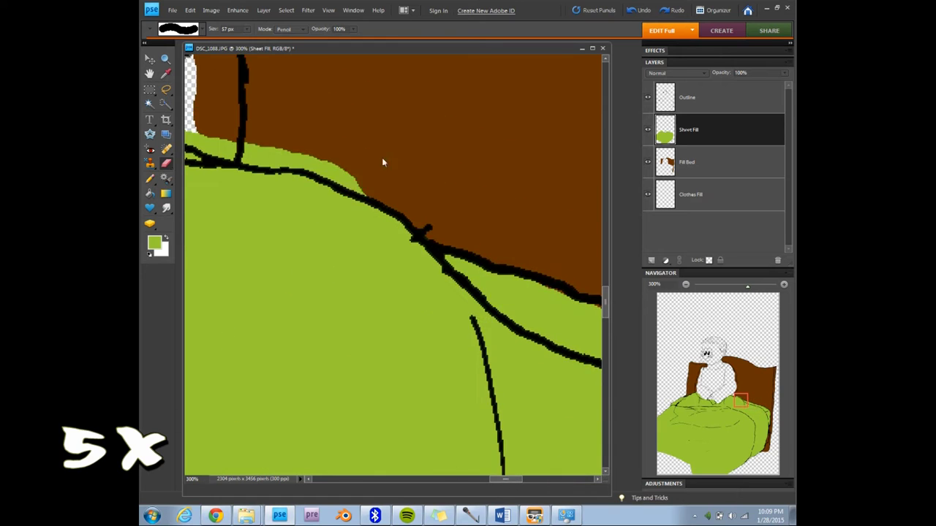
{"action": "scroll", "coordinate": [381, 157], "scroll_direction": "left", "scroll_amount": 3}
{"action": "key", "text": "n"}
{"action": "scroll", "coordinate": [439, 292], "scroll_direction": "right", "scroll_amount": 3}
{"action": "scroll", "coordinate": [439, 293], "scroll_direction": "down", "scroll_amount": 3}
- Pick a dark green and shade the blanket beneath the bed edge
{"action": "left_click_drag", "start_coordinate": [533, 479], "coordinate": [520, 479]}
{"action": "left_click_drag", "start_coordinate": [261, 292], "coordinate": [294, 457]}
{"action": "left_click", "coordinate": [154, 243]}
{"action": "left_click", "coordinate": [539, 103]}
{"action": "left_click", "coordinate": [592, 77]}
{"action": "left_click_drag", "start_coordinate": [318, 285], "coordinate": [380, 307]}
{"action": "scroll", "coordinate": [395, 308], "scroll_direction": "right", "scroll_amount": 2}
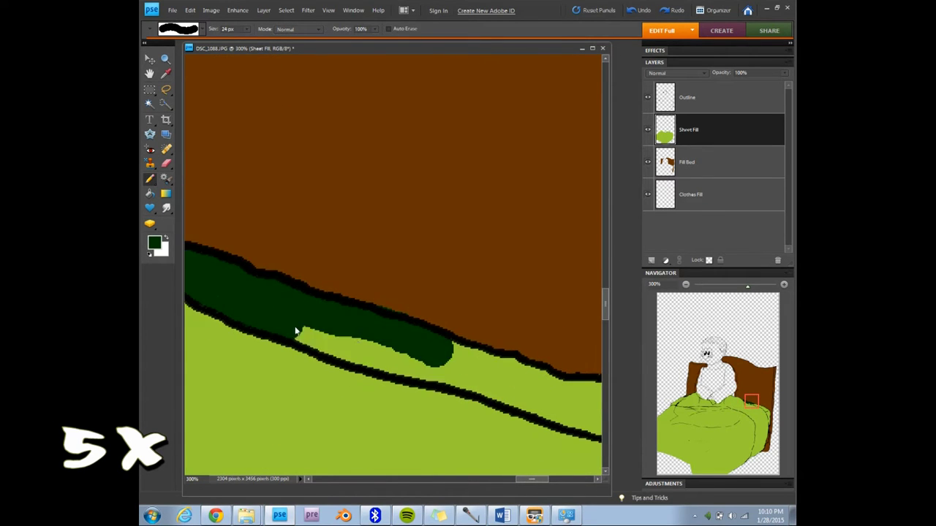
{"action": "left_click_drag", "start_coordinate": [292, 329], "coordinate": [563, 366]}
- Add more dark green shading along the sheet edge by the bedpost
{"action": "key", "text": "e"}
{"action": "scroll", "coordinate": [567, 326], "scroll_direction": "down", "scroll_amount": 3}
{"action": "key", "text": "n"}
{"action": "mouse_move", "coordinate": [332, 253]}
{"action": "left_mouse_down"}
{"action": "mouse_move", "coordinate": [450, 344]}
{"action": "mouse_move", "coordinate": [528, 351]}
{"action": "left_mouse_up"}
{"action": "scroll", "coordinate": [528, 351], "scroll_direction": "right", "scroll_amount": 3}
{"action": "left_click_drag", "start_coordinate": [468, 278], "coordinate": [498, 443]}
{"action": "scroll", "coordinate": [445, 242], "scroll_direction": "down", "scroll_amount": 3}
{"action": "left_click_drag", "start_coordinate": [468, 278], "coordinate": [490, 388]}
{"action": "left_click_drag", "start_coordinate": [479, 336], "coordinate": [490, 380]}
{"action": "left_click", "coordinate": [686, 284]}
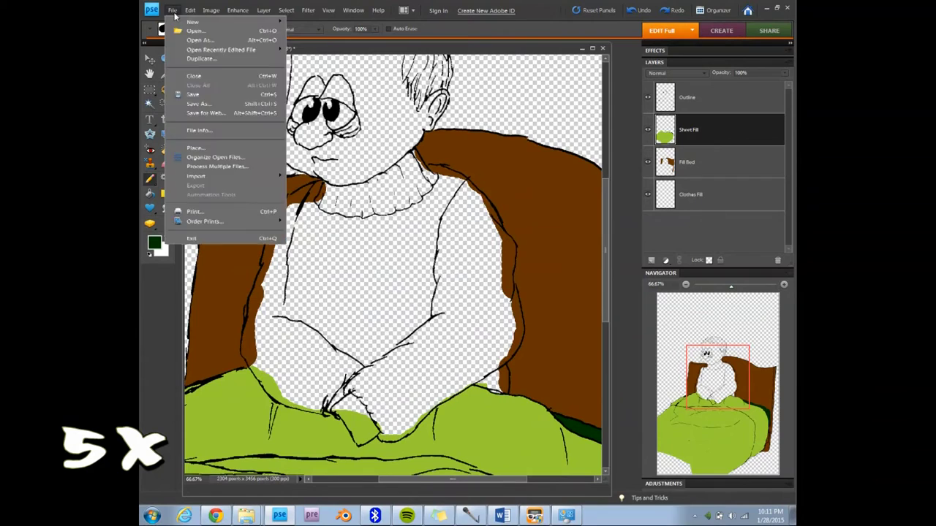
- Save the drawing as 'man' in PSD format
{"action": "key", "text": "ctrl+s"}
{"action": "type", "text": "man"}
{"action": "key", "text": "Return"}
- Paint the sweater grey on Clothes Fill, moved above the sheet layer
{"action": "left_click", "coordinate": [687, 195]}
{"action": "left_click", "coordinate": [153, 243]}
{"action": "left_click", "coordinate": [520, 198]}
{"action": "left_click", "coordinate": [591, 80]}
{"action": "left_click_drag", "start_coordinate": [688, 194], "coordinate": [687, 117]}
{"action": "mouse_move", "coordinate": [514, 312]}
{"action": "left_mouse_down"}
{"action": "mouse_move", "coordinate": [315, 183]}
{"action": "mouse_move", "coordinate": [247, 398]}
{"action": "mouse_move", "coordinate": [495, 366]}
{"action": "mouse_move", "coordinate": [411, 255]}
{"action": "mouse_move", "coordinate": [377, 252]}
{"action": "left_mouse_up"}
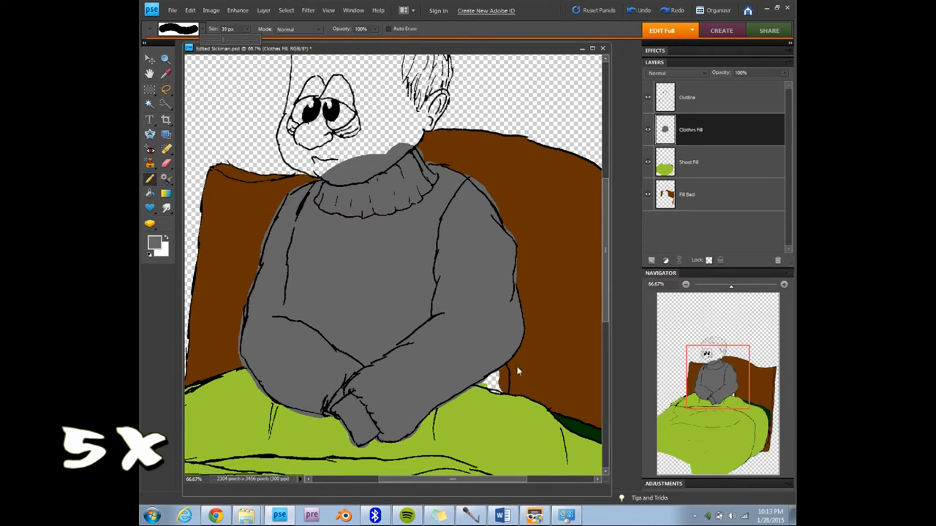
- Erase stray grey along the sleeve and outlines with a smaller eraser
{"action": "scroll", "coordinate": [517, 371], "scroll_direction": "up", "scroll_amount": 5}
{"action": "scroll", "coordinate": [471, 276], "scroll_direction": "up", "scroll_amount": 5}
{"action": "key", "text": "e"}
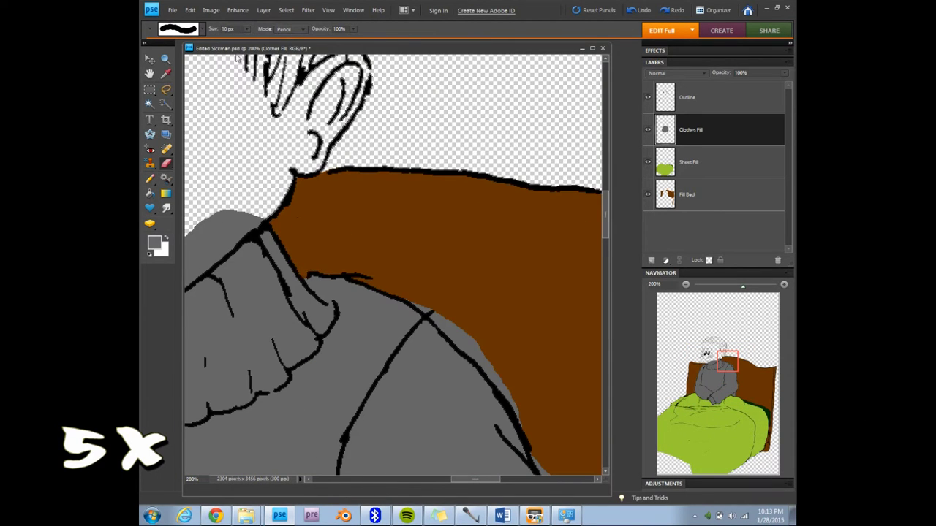
{"action": "scroll", "coordinate": [422, 299], "scroll_direction": "up", "scroll_amount": 2}
{"action": "scroll", "coordinate": [495, 338], "scroll_direction": "down", "scroll_amount": 3}
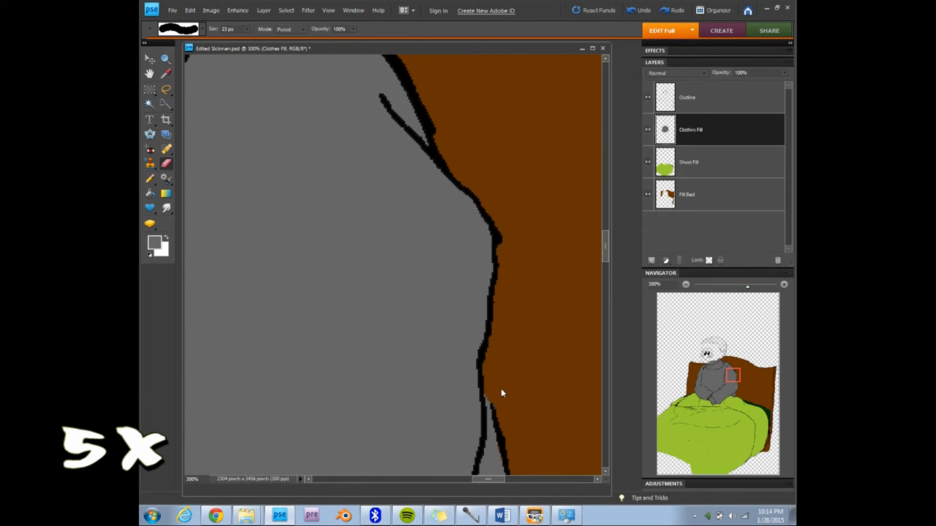
{"action": "scroll", "coordinate": [485, 423], "scroll_direction": "down", "scroll_amount": 3}
{"action": "scroll", "coordinate": [485, 423], "scroll_direction": "down", "scroll_amount": 3}
{"action": "scroll", "coordinate": [507, 334], "scroll_direction": "left", "scroll_amount": 5}
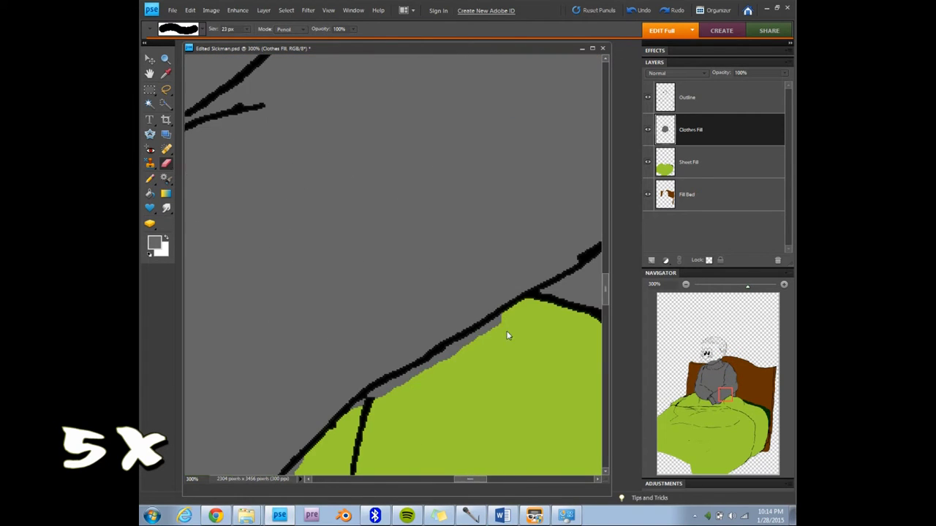
{"action": "scroll", "coordinate": [307, 334], "scroll_direction": "left", "scroll_amount": 5}
{"action": "scroll", "coordinate": [416, 354], "scroll_direction": "down", "scroll_amount": 3}
{"action": "left_click_drag", "start_coordinate": [247, 29], "coordinate": [234, 29]}
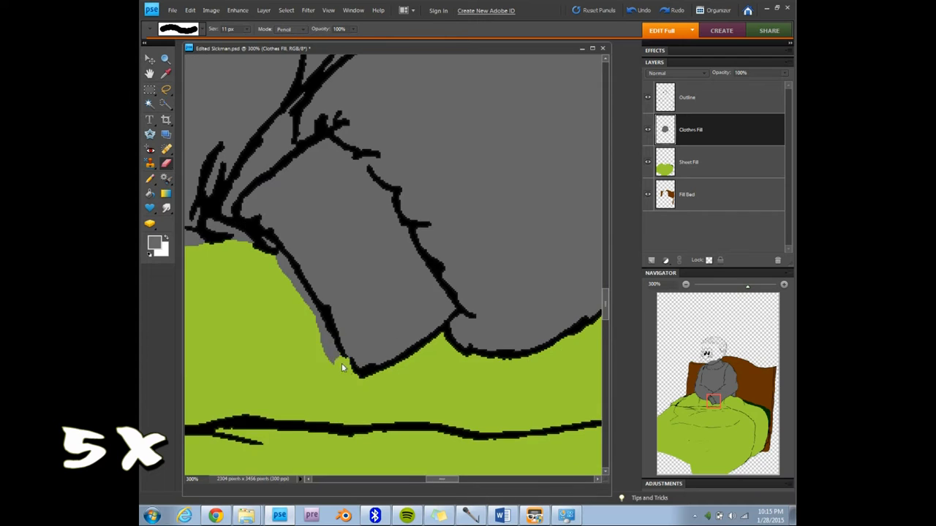
{"action": "scroll", "coordinate": [395, 292], "scroll_direction": "up", "scroll_amount": 2}
{"action": "left_click_drag", "start_coordinate": [453, 479], "coordinate": [439, 483]}
{"action": "scroll", "coordinate": [373, 253], "scroll_direction": "up", "scroll_amount": 3}
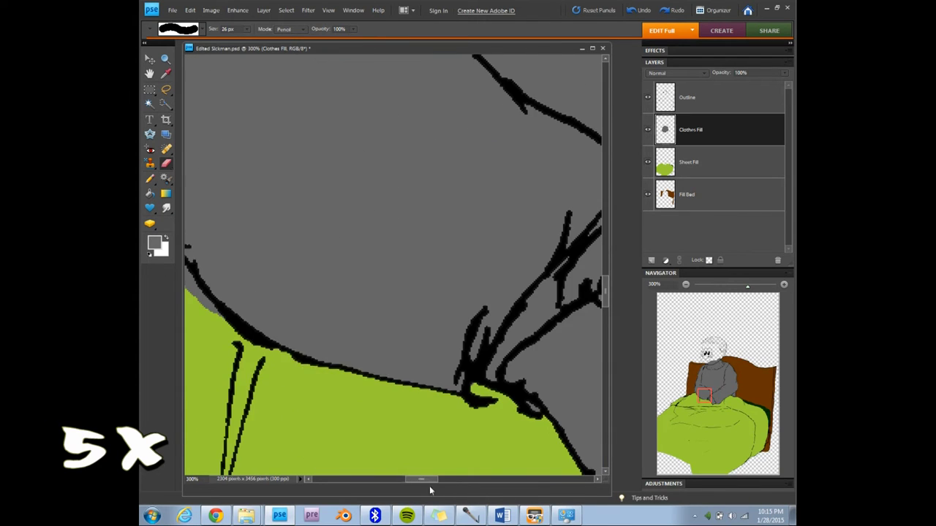
{"action": "scroll", "coordinate": [372, 254], "scroll_direction": "left", "scroll_amount": 5}
{"action": "scroll", "coordinate": [291, 267], "scroll_direction": "up", "scroll_amount": 2}
{"action": "scroll", "coordinate": [317, 194], "scroll_direction": "up", "scroll_amount": 3}
{"action": "scroll", "coordinate": [317, 189], "scroll_direction": "up", "scroll_amount": 2}
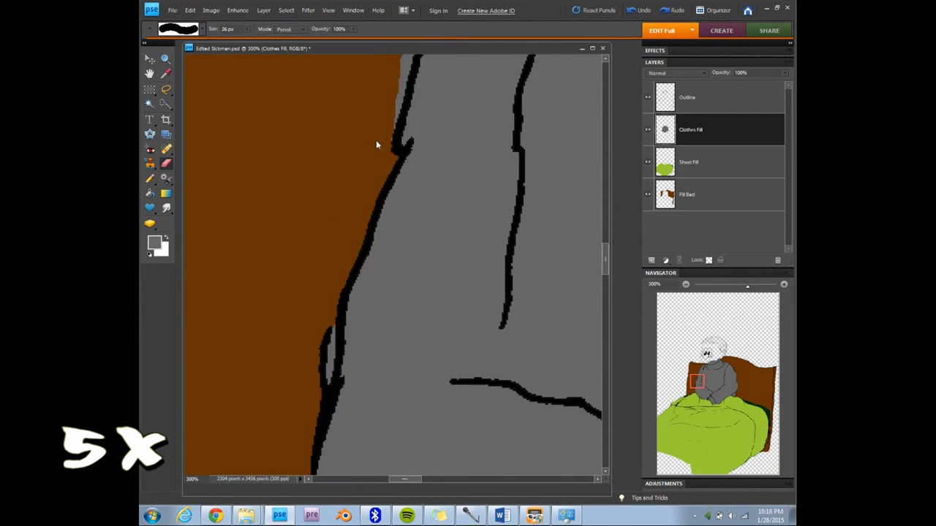
{"action": "scroll", "coordinate": [376, 140], "scroll_direction": "up", "scroll_amount": 3}
{"action": "scroll", "coordinate": [458, 107], "scroll_direction": "up", "scroll_amount": 3}
{"action": "scroll", "coordinate": [482, 203], "scroll_direction": "up", "scroll_amount": 5}
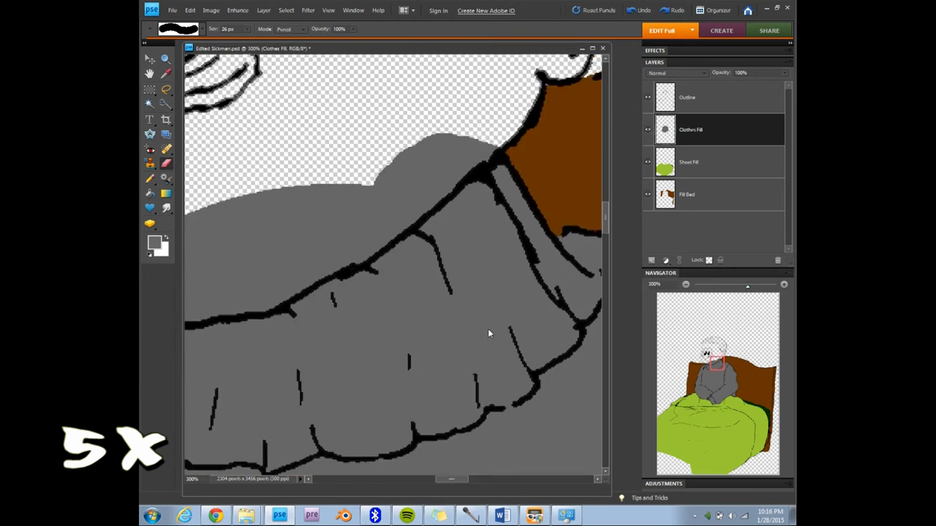
{"action": "left_click", "coordinate": [381, 121]}
- Paint pink skin over the face and head
{"action": "left_click", "coordinate": [388, 125]}
{"action": "left_click", "coordinate": [594, 78]}
{"action": "left_click_drag", "start_coordinate": [249, 219], "coordinate": [373, 241]}
{"action": "scroll", "coordinate": [395, 264], "scroll_direction": "up", "scroll_amount": 2}
{"action": "left_click_drag", "start_coordinate": [249, 183], "coordinate": [439, 278]}
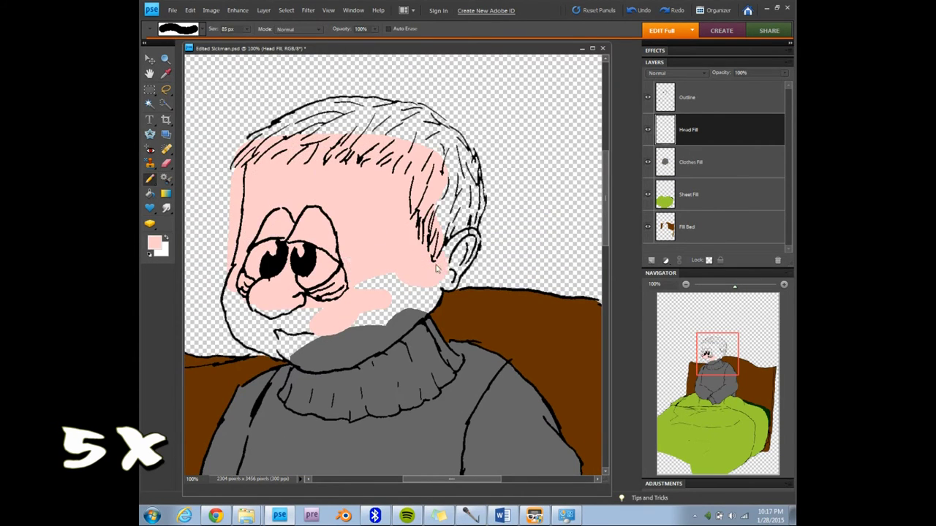
{"action": "left_click_drag", "start_coordinate": [409, 227], "coordinate": [439, 300]}
{"action": "left_click_drag", "start_coordinate": [234, 270], "coordinate": [380, 365]}
- Erase stray pink paint around the face outline
{"action": "left_click", "coordinate": [166, 163]}
{"action": "scroll", "coordinate": [563, 300], "scroll_direction": "up", "scroll_amount": 3}
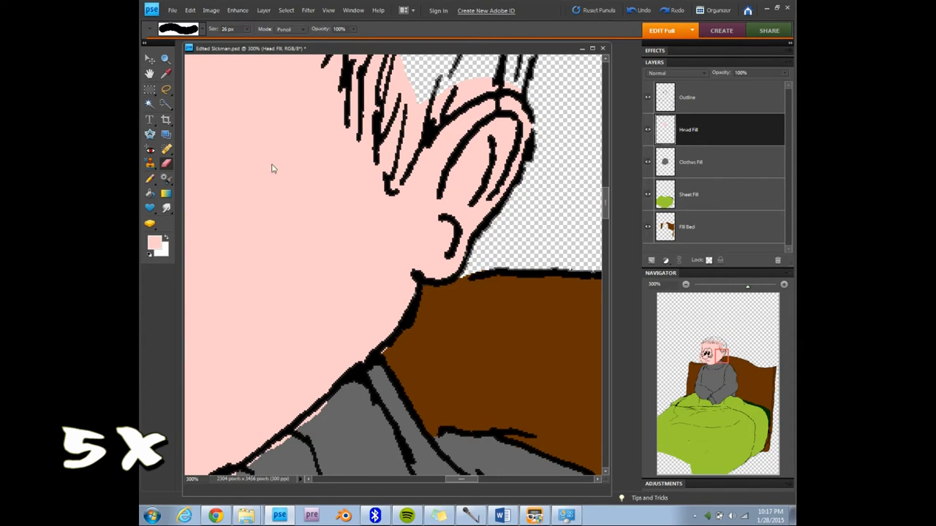
{"action": "scroll", "coordinate": [253, 398], "scroll_direction": "down", "scroll_amount": 3}
{"action": "scroll", "coordinate": [252, 399], "scroll_direction": "left", "scroll_amount": 5}
{"action": "scroll", "coordinate": [305, 417], "scroll_direction": "up", "scroll_amount": 3}
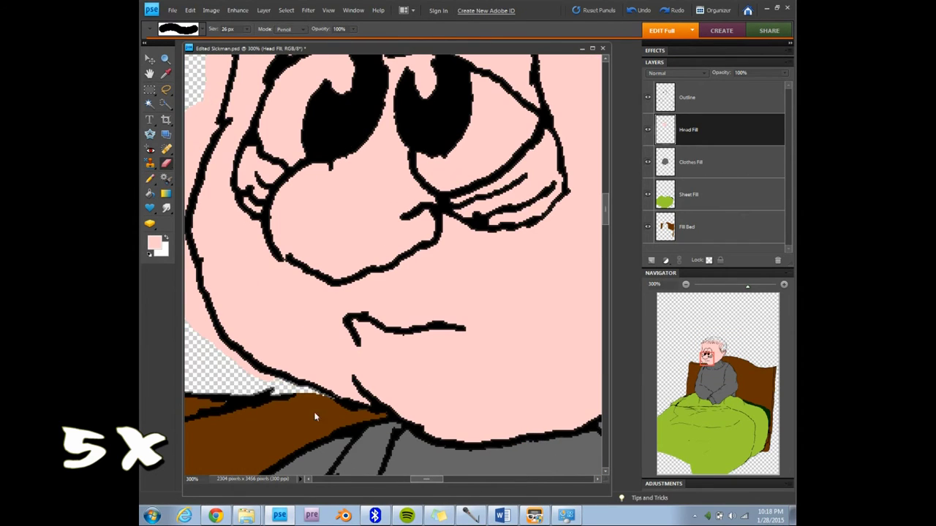
{"action": "scroll", "coordinate": [341, 326], "scroll_direction": "left", "scroll_amount": 3}
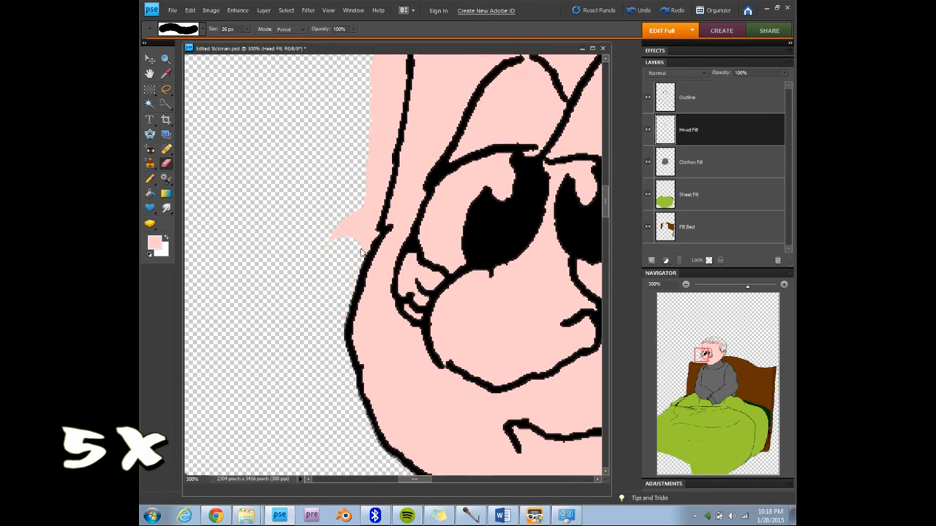
{"action": "scroll", "coordinate": [366, 286], "scroll_direction": "up", "scroll_amount": 5}
{"action": "scroll", "coordinate": [390, 261], "scroll_direction": "up", "scroll_amount": 3}
{"action": "scroll", "coordinate": [445, 351], "scroll_direction": "left", "scroll_amount": 3}
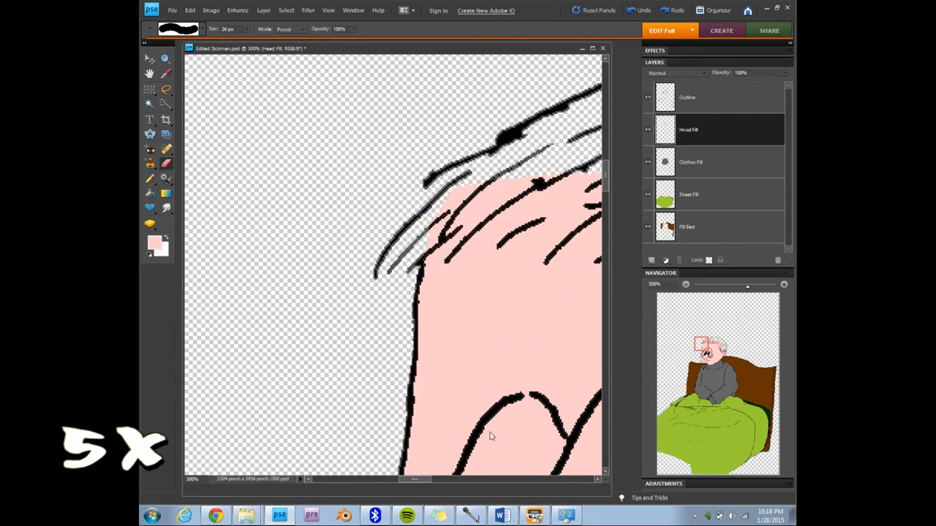
- Rename Head Fill to 'Face Fill' and add a new layer 'Head Extra Fill'
{"action": "key", "text": "ctrl+alt+0"}
{"action": "left_click", "coordinate": [651, 260]}
{"action": "double_click", "coordinate": [707, 158]}
{"action": "type", "text": "Face Fill"}
{"action": "key", "text": "Return"}
{"action": "double_click", "coordinate": [694, 132]}
{"action": "type", "text": "Head Extra Fill"}
{"action": "key", "text": "Return"}
- Paint both eyes white, then choose a salmon-red for under-eye shading
{"action": "left_click", "coordinate": [161, 254]}
{"action": "left_click_drag", "start_coordinate": [261, 293], "coordinate": [321, 212]}
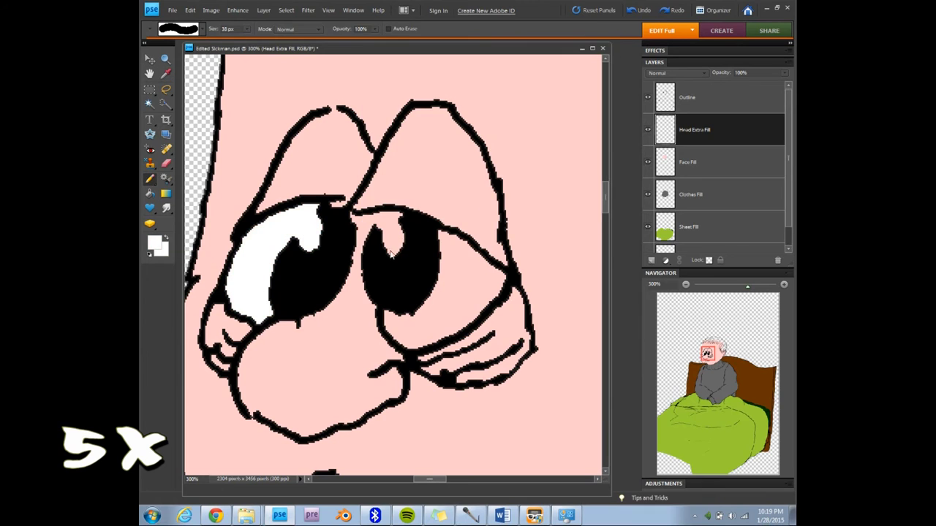
{"action": "left_click_drag", "start_coordinate": [382, 260], "coordinate": [463, 278]}
{"action": "left_click", "coordinate": [154, 243]}
{"action": "left_click", "coordinate": [366, 140]}
{"action": "left_click", "coordinate": [592, 79]}
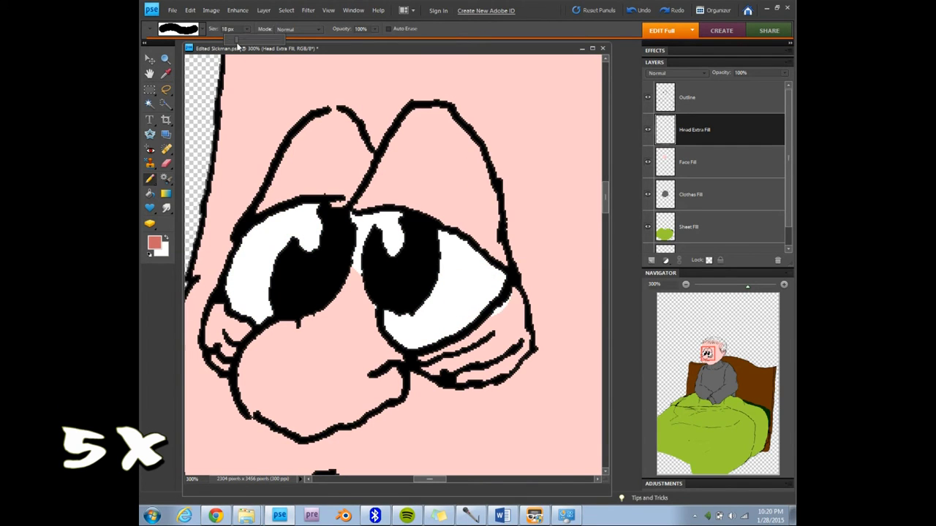
- Paint dark brown hair strokes by the ear, then switch to a lighter brown
{"action": "scroll", "coordinate": [231, 325], "scroll_direction": "down", "scroll_amount": 3}
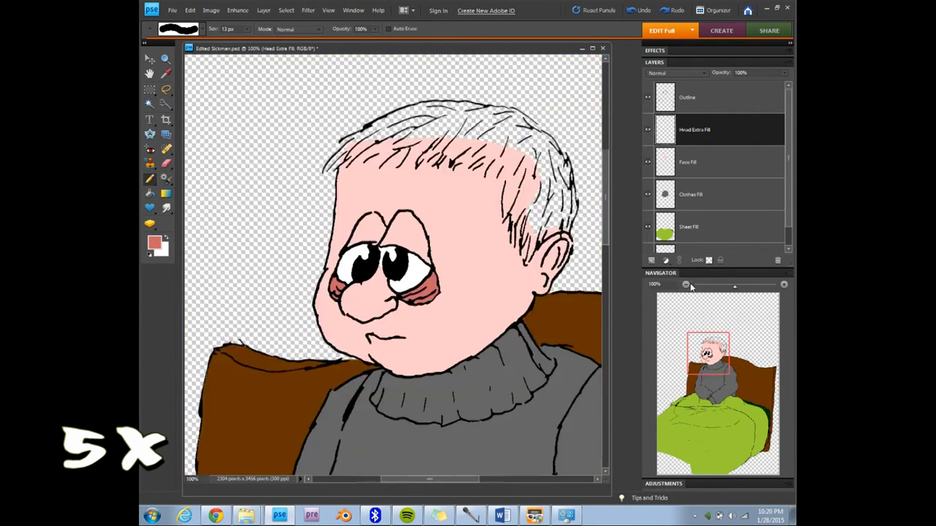
{"action": "scroll", "coordinate": [366, 183], "scroll_direction": "up", "scroll_amount": 2}
{"action": "left_click", "coordinate": [154, 242]}
{"action": "left_click", "coordinate": [439, 147]}
{"action": "left_click", "coordinate": [592, 78]}
{"action": "key", "text": "bracketright"}
{"action": "key", "text": "bracketright"}
{"action": "left_click_drag", "start_coordinate": [413, 292], "coordinate": [492, 293]}
{"action": "left_click", "coordinate": [154, 242]}
{"action": "left_click", "coordinate": [446, 183]}
{"action": "left_click", "coordinate": [592, 78]}
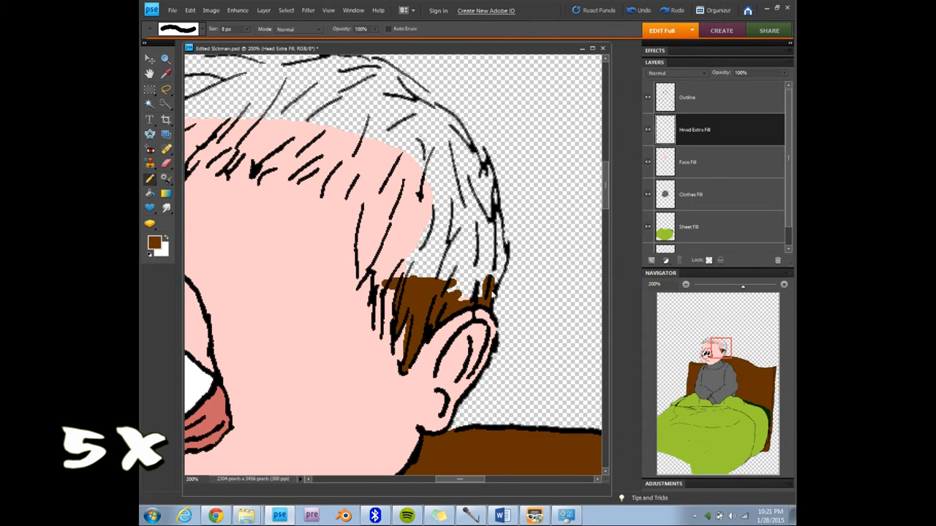
- Paint brown over the hair band and top of the head with an enlarged brush
{"action": "left_click_drag", "start_coordinate": [393, 338], "coordinate": [384, 285]}
{"action": "scroll", "coordinate": [409, 349], "scroll_direction": "up", "scroll_amount": 2}
{"action": "scroll", "coordinate": [409, 349], "scroll_direction": "up", "scroll_amount": 2}
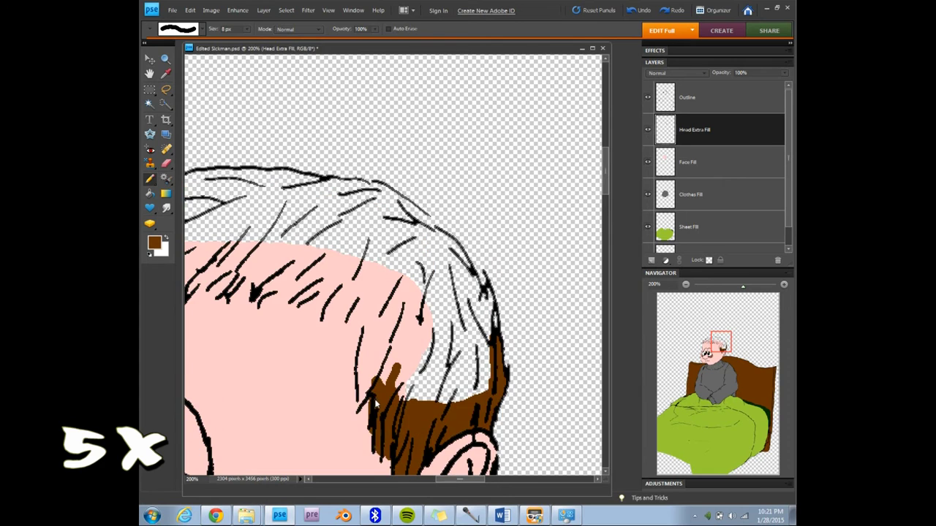
{"action": "left_click_drag", "start_coordinate": [366, 352], "coordinate": [381, 380]}
{"action": "scroll", "coordinate": [410, 329], "scroll_direction": "up", "scroll_amount": 1}
{"action": "left_click_drag", "start_coordinate": [468, 278], "coordinate": [490, 344]}
{"action": "left_click_drag", "start_coordinate": [446, 263], "coordinate": [307, 212]}
{"action": "key", "text": "bracketright"}
{"action": "key", "text": "bracketright"}
{"action": "key", "text": "bracketright"}
{"action": "mouse_move", "coordinate": [351, 278]}
{"action": "left_mouse_down"}
{"action": "mouse_move", "coordinate": [438, 290]}
{"action": "mouse_move", "coordinate": [307, 212]}
{"action": "left_mouse_up"}
{"action": "scroll", "coordinate": [409, 293], "scroll_direction": "left", "scroll_amount": 3}
{"action": "left_click_drag", "start_coordinate": [585, 205], "coordinate": [308, 272]}
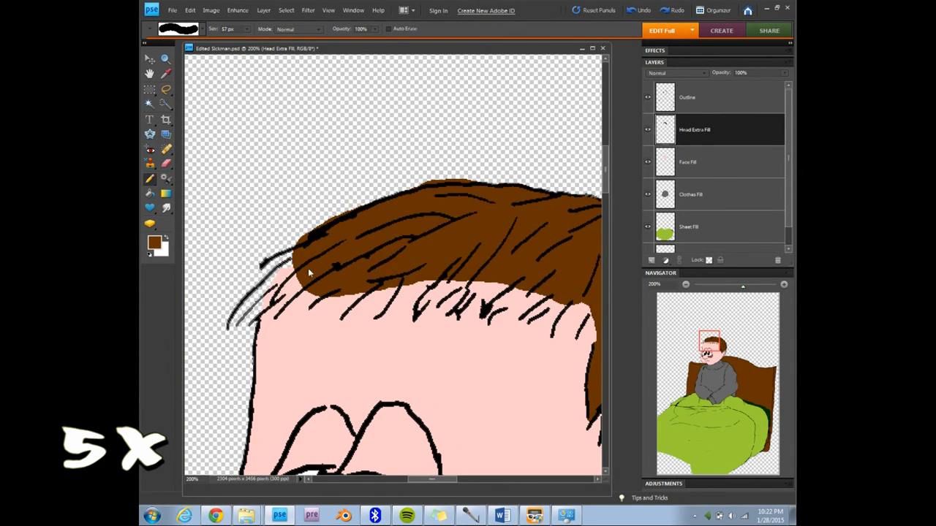
- Zoom in and, with a 15 px brush, paint the hair edges and strand gaps brown
{"action": "key", "text": "ctrl+equal"}
{"action": "key", "text": "ctrl+equal"}
{"action": "left_click", "coordinate": [178, 28]}
{"action": "left_click_drag", "start_coordinate": [267, 388], "coordinate": [310, 369]}
{"action": "left_click_drag", "start_coordinate": [387, 356], "coordinate": [410, 329]}
{"action": "scroll", "coordinate": [368, 292], "scroll_direction": "right", "scroll_amount": 5}
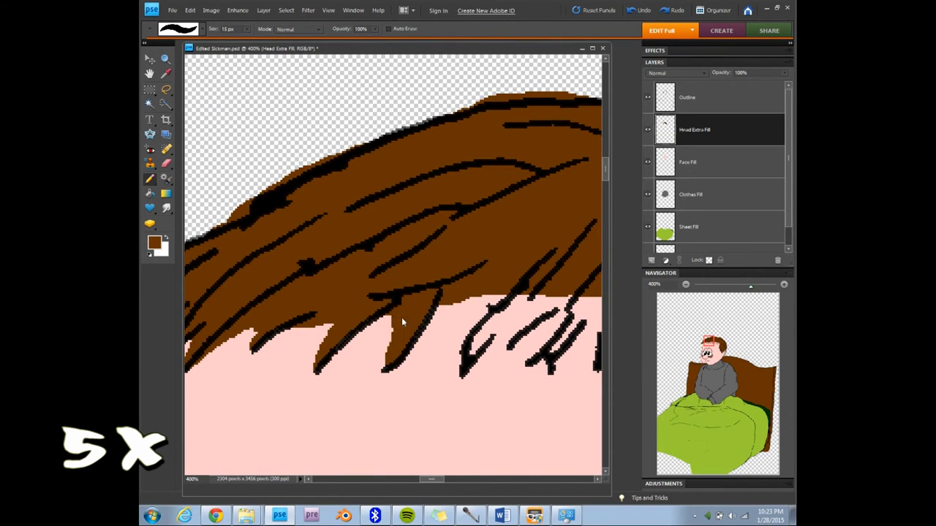
{"action": "left_click_drag", "start_coordinate": [480, 356], "coordinate": [415, 347]}
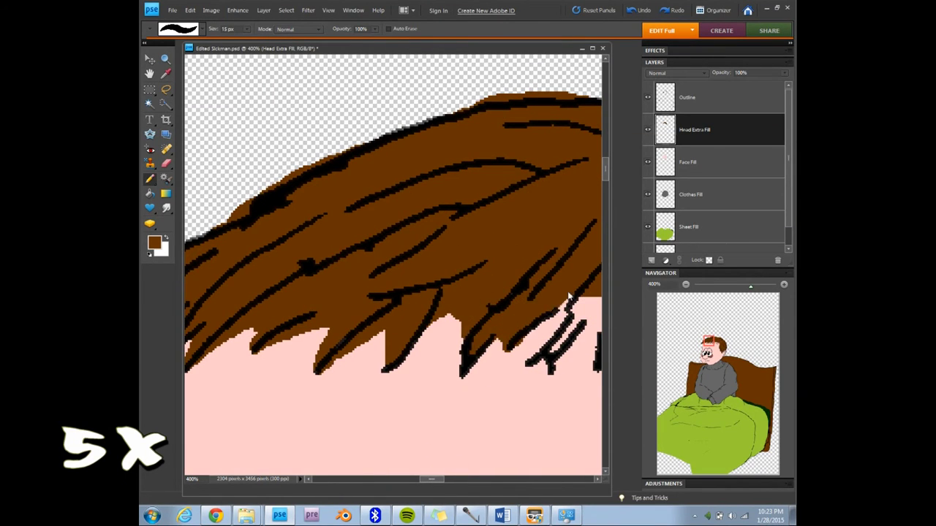
{"action": "scroll", "coordinate": [553, 300], "scroll_direction": "right", "scroll_amount": 5}
{"action": "left_click_drag", "start_coordinate": [329, 351], "coordinate": [403, 322]}
- Fill the remaining hair gaps brown, zoom out, and make Face Fill the active layer
{"action": "left_click_drag", "start_coordinate": [388, 365], "coordinate": [489, 318]}
{"action": "left_click_drag", "start_coordinate": [468, 373], "coordinate": [556, 343]}
{"action": "left_click_drag", "start_coordinate": [527, 395], "coordinate": [578, 343]}
{"action": "scroll", "coordinate": [395, 292], "scroll_direction": "right", "scroll_amount": 5}
{"action": "key", "text": "ctrl+minus"}
{"action": "key", "text": "ctrl+minus"}
{"action": "key", "text": "ctrl+minus"}
{"action": "left_click", "coordinate": [694, 162]}
{"action": "left_click", "coordinate": [153, 243]}
- Set the foreground colour to the pink skin tone fdd3ca, allowing non-web-safe colours
{"action": "left_click", "coordinate": [595, 79]}
{"action": "left_click", "coordinate": [366, 199]}
{"action": "left_click", "coordinate": [154, 242]}
{"action": "left_click", "coordinate": [371, 246]}
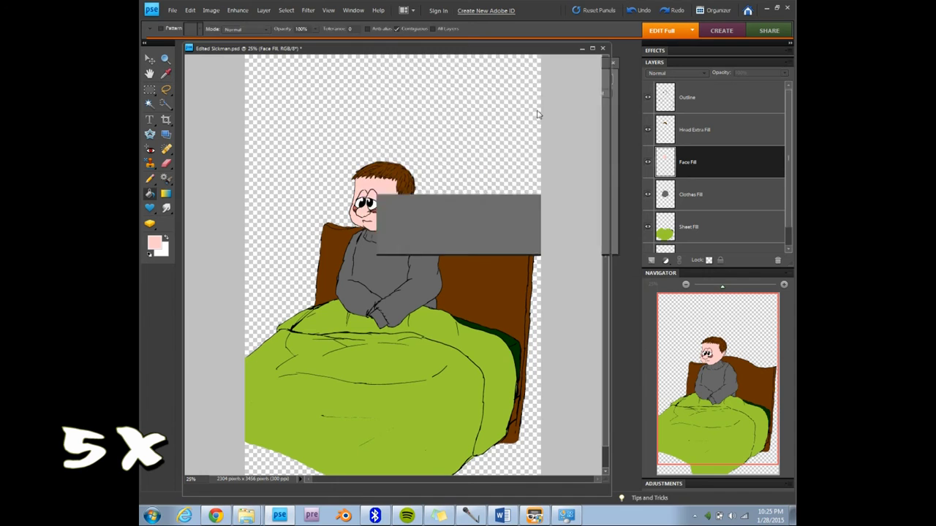
{"action": "left_click", "coordinate": [593, 79]}
- Touch up the bed edge with the Paint Bucket and Brush
{"action": "key", "text": "k"}
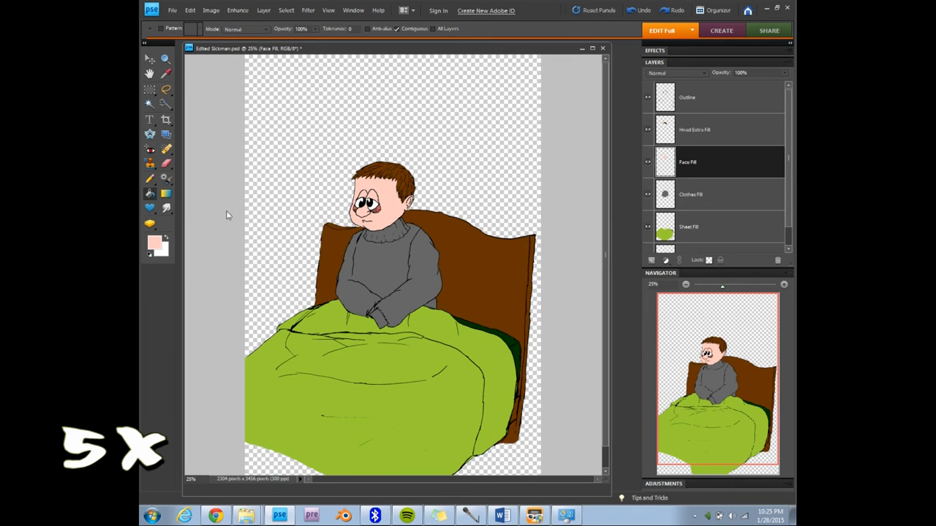
{"action": "left_click", "coordinate": [517, 349], "text": "alt"}
{"action": "scroll", "coordinate": [518, 349], "scroll_direction": "up", "scroll_amount": 5}
{"action": "key", "text": "b"}
{"action": "scroll", "coordinate": [440, 136], "scroll_direction": "down", "scroll_amount": 3}
- Zoom out to 16.67% to show the whole finished drawing
{"action": "key", "text": "z"}
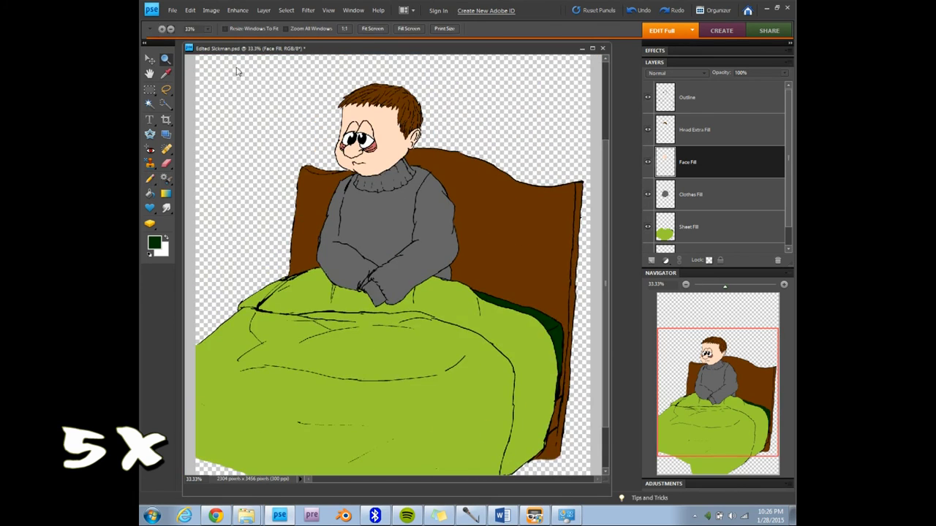
{"action": "scroll", "coordinate": [391, 187], "scroll_direction": "up", "scroll_amount": 3}
{"action": "scroll", "coordinate": [503, 268], "scroll_direction": "down", "scroll_amount": 3}
{"action": "left_click", "coordinate": [686, 286]}
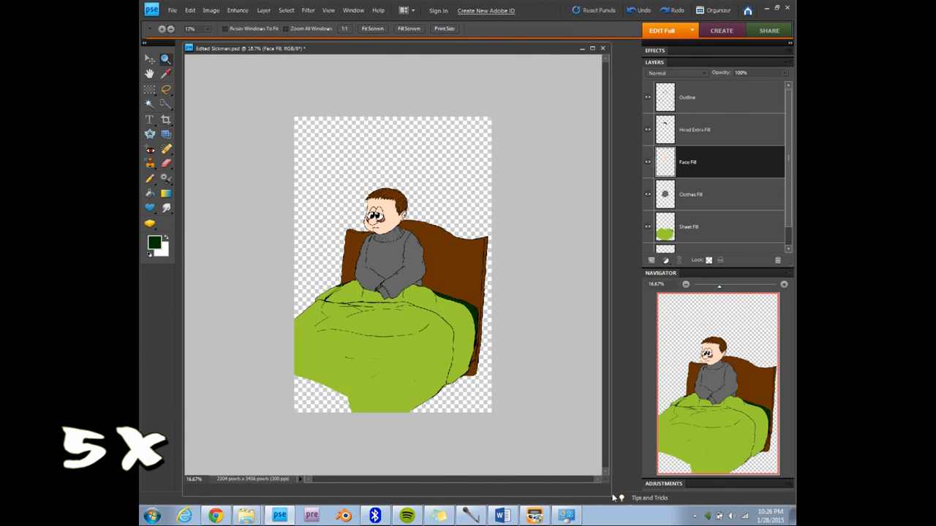
{"action": "scroll", "coordinate": [723, 252], "scroll_direction": "down", "scroll_amount": 1}
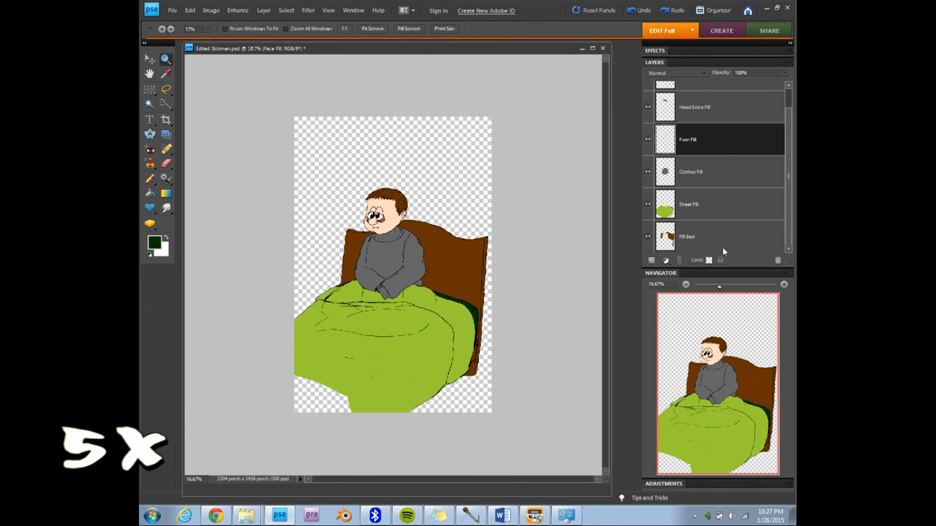